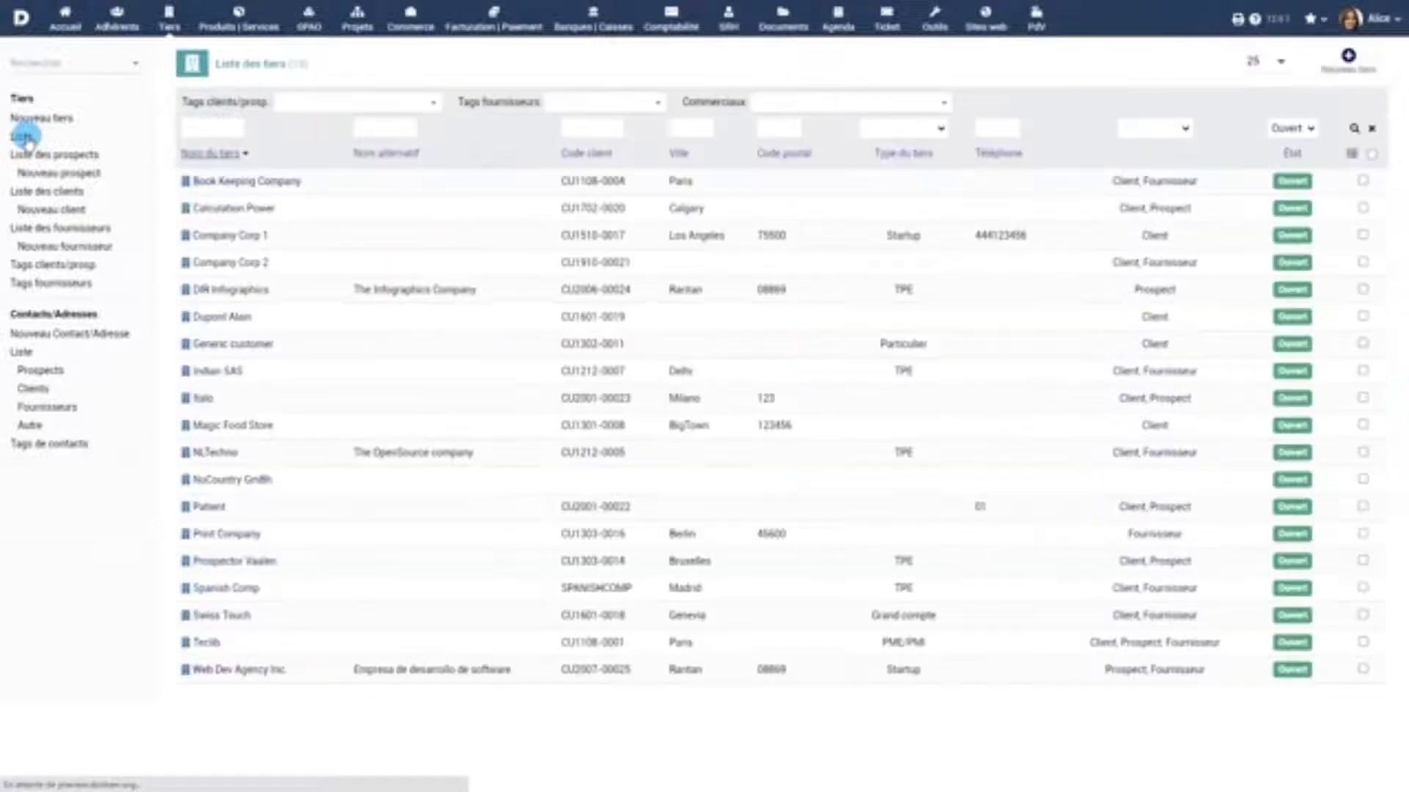
Browse the prospect, client and supplier lists, then start a new third party
{"action": "left_click", "coordinate": [44, 154]}
{"action": "left_click", "coordinate": [47, 190]}
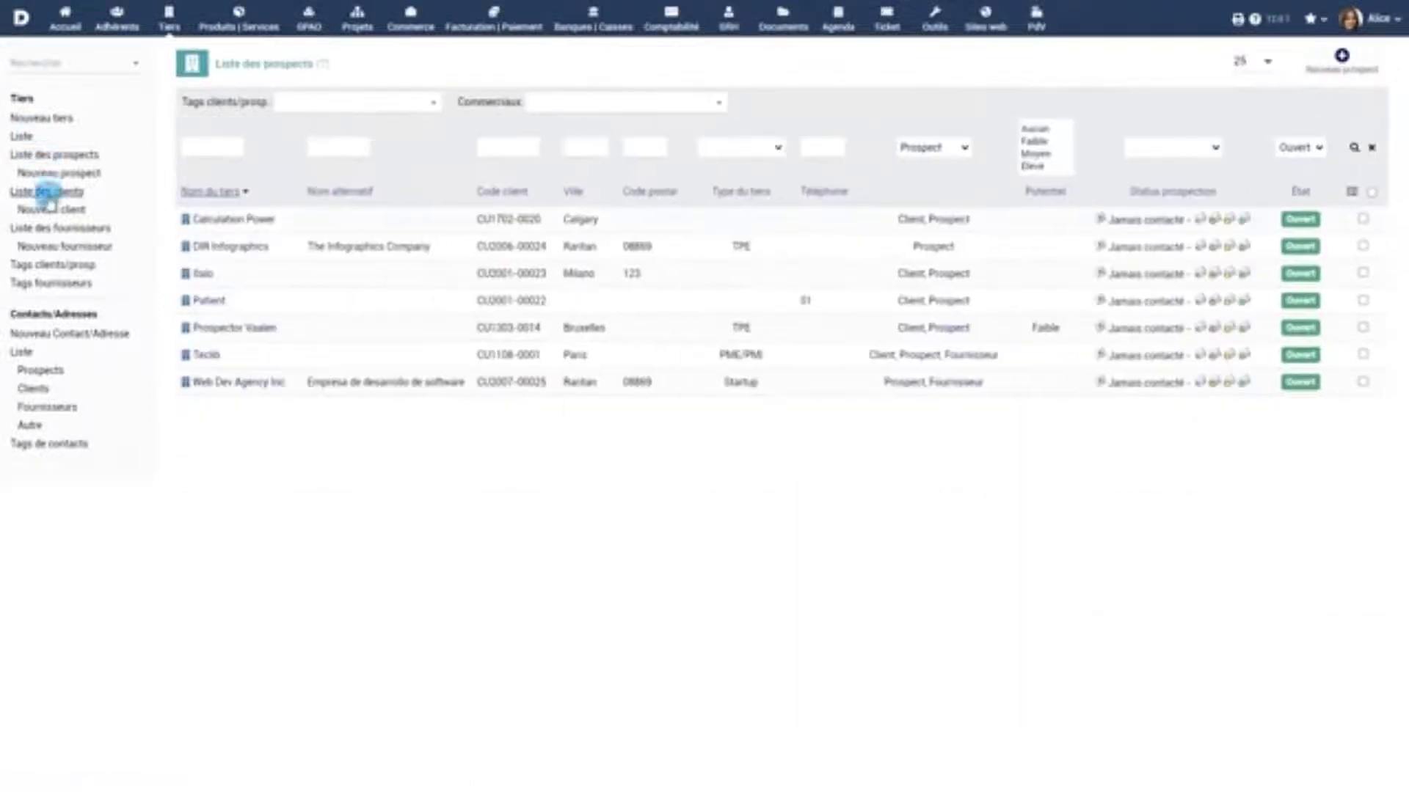
{"action": "left_click", "coordinate": [56, 227]}
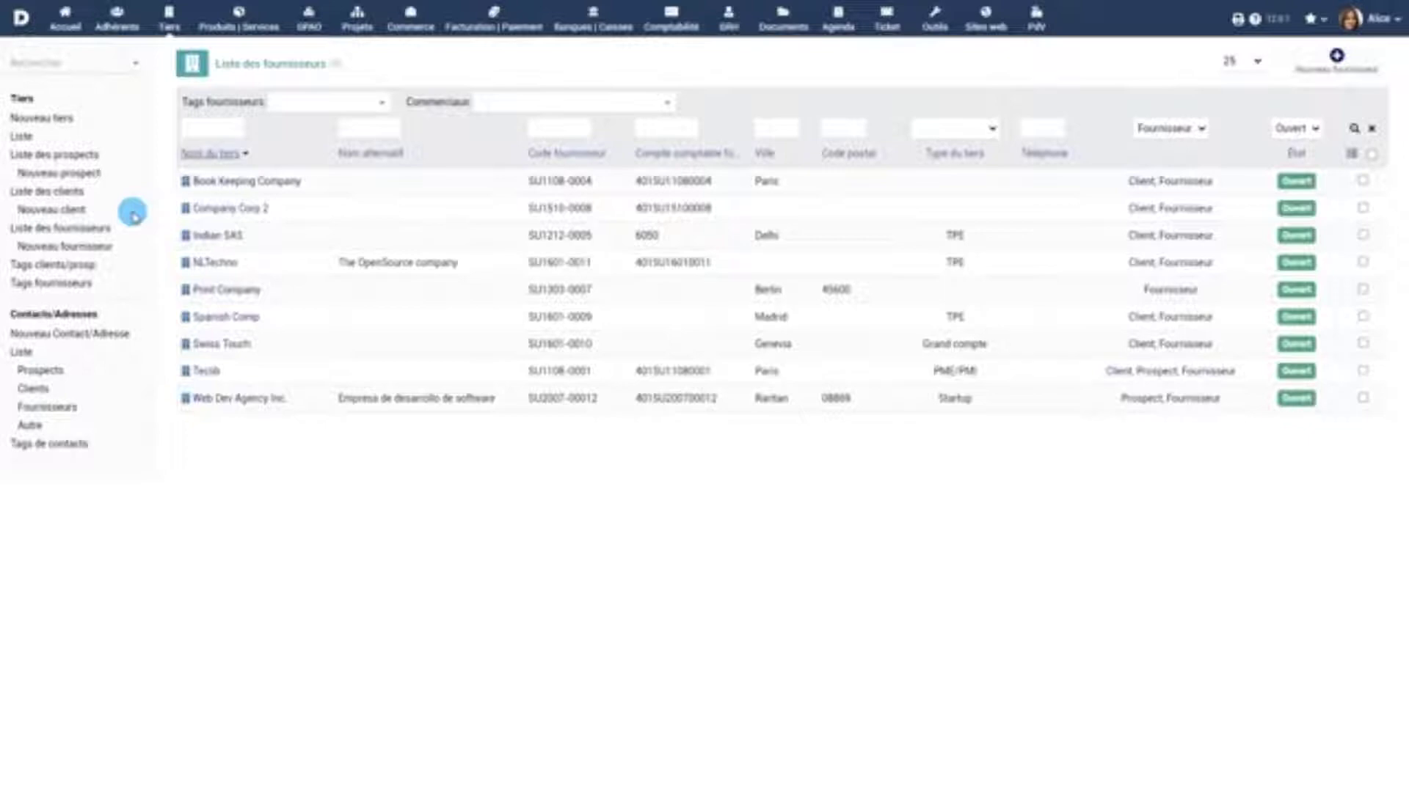
{"action": "left_click", "coordinate": [37, 118]}
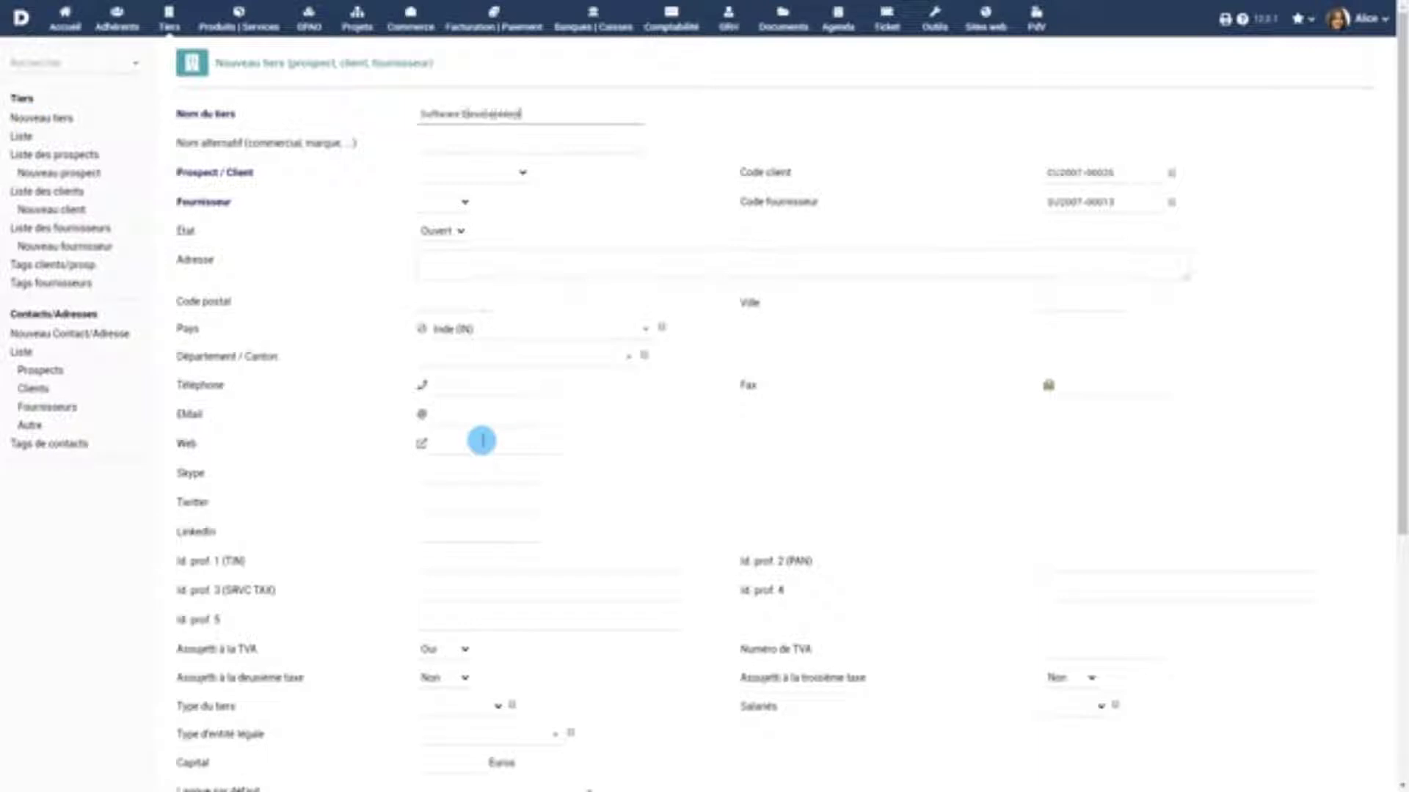
Paste the alternative name and set the third party as a non-supplier Prospect with its status
{"action": "left_click", "coordinate": [465, 143]}
{"action": "type", "text": "Création de solutions digitales pour entreprises"}
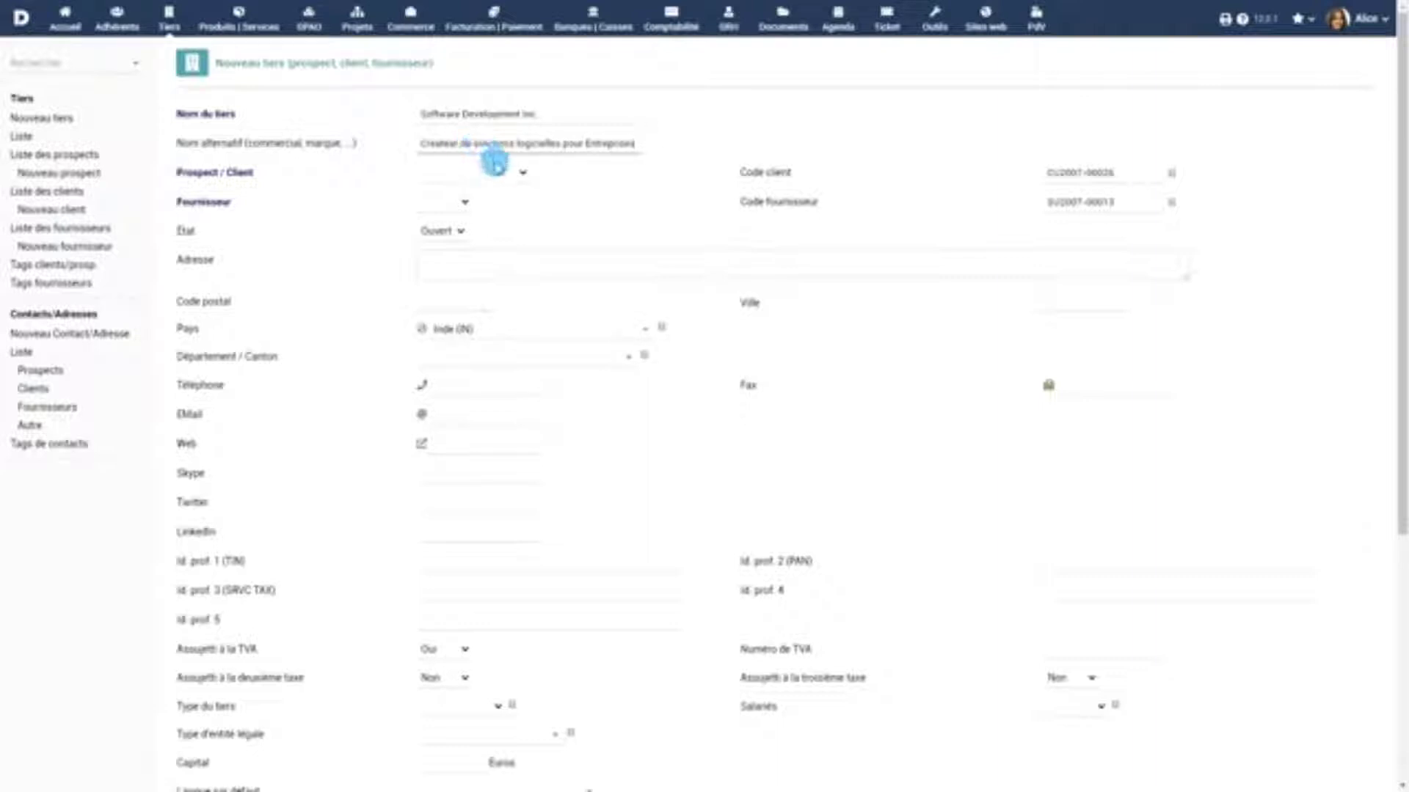
{"action": "left_click", "coordinate": [497, 174]}
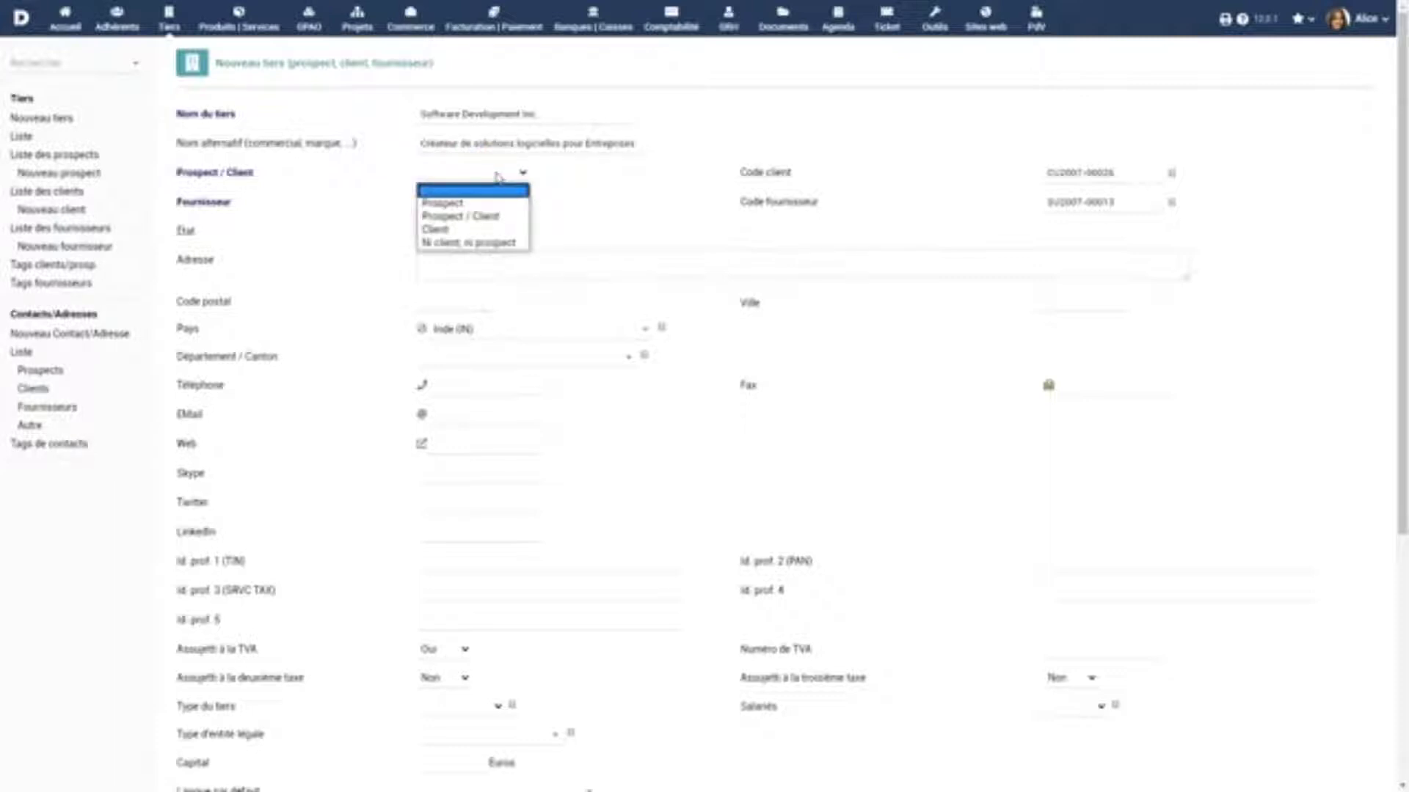
{"action": "left_click", "coordinate": [480, 203]}
{"action": "left_click", "coordinate": [453, 202]}
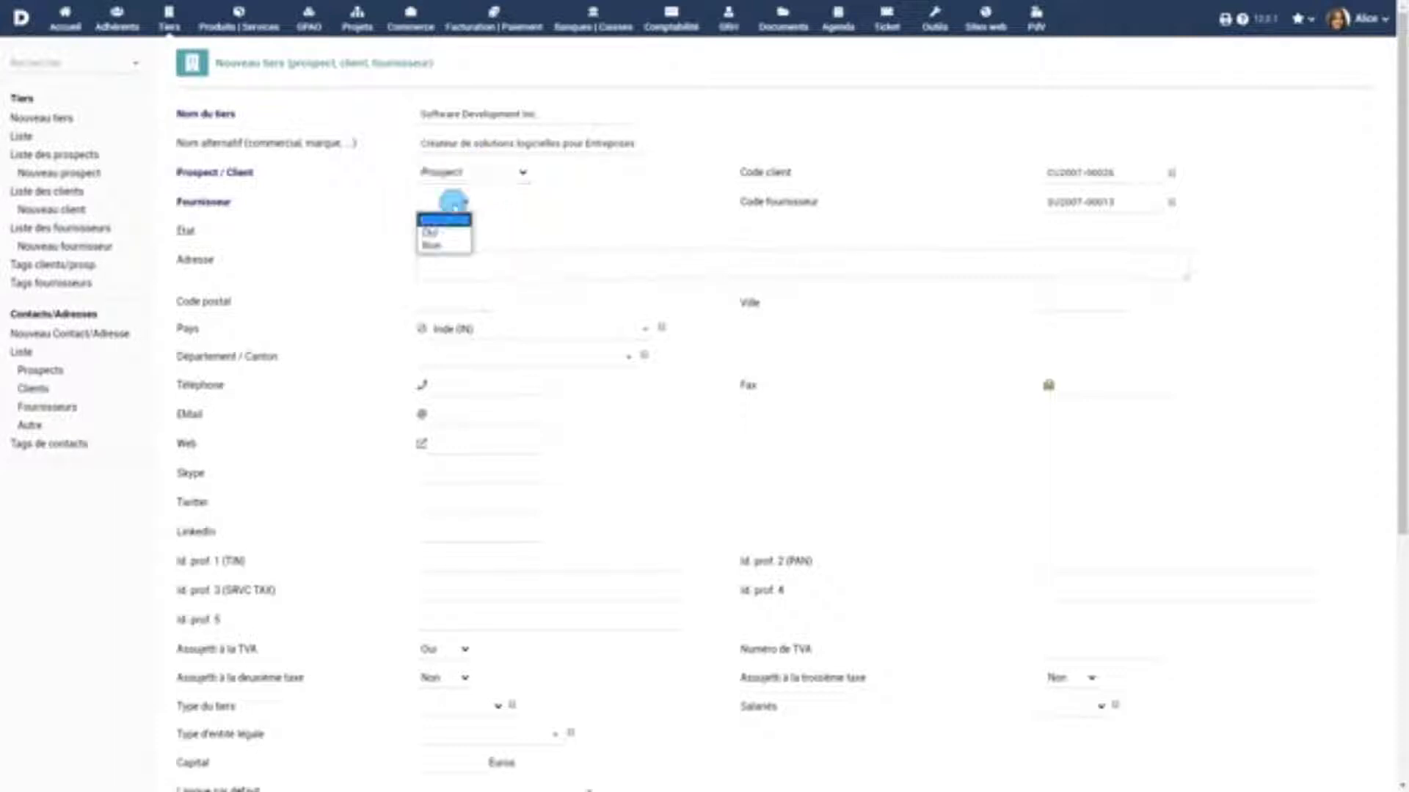
{"action": "left_click", "coordinate": [431, 245]}
{"action": "left_click", "coordinate": [455, 230]}
{"action": "left_click", "coordinate": [437, 249]}
{"action": "left_click", "coordinate": [525, 261]}
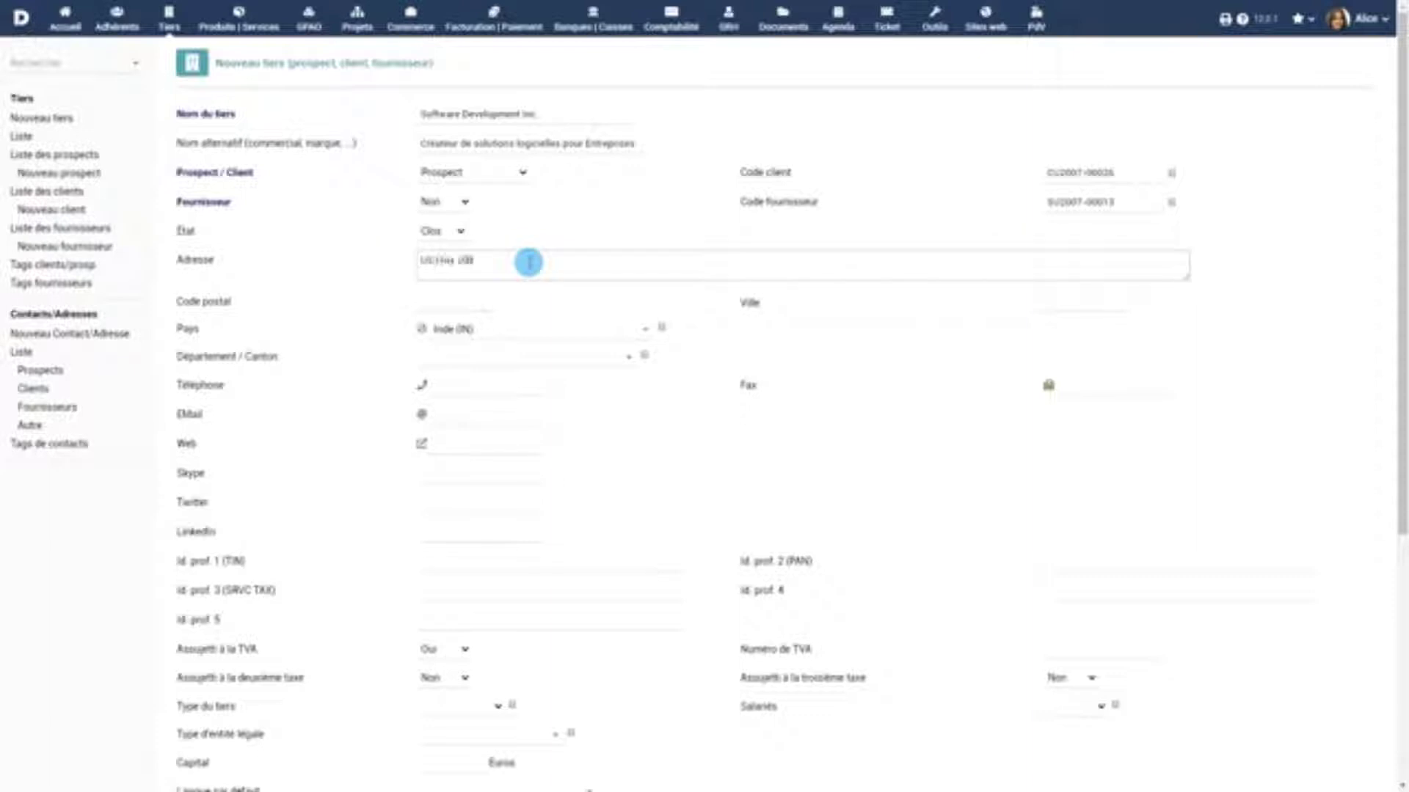
{"action": "left_click", "coordinate": [484, 298]}
{"action": "type", "text": "08628"}
{"action": "left_click", "coordinate": [617, 317]}
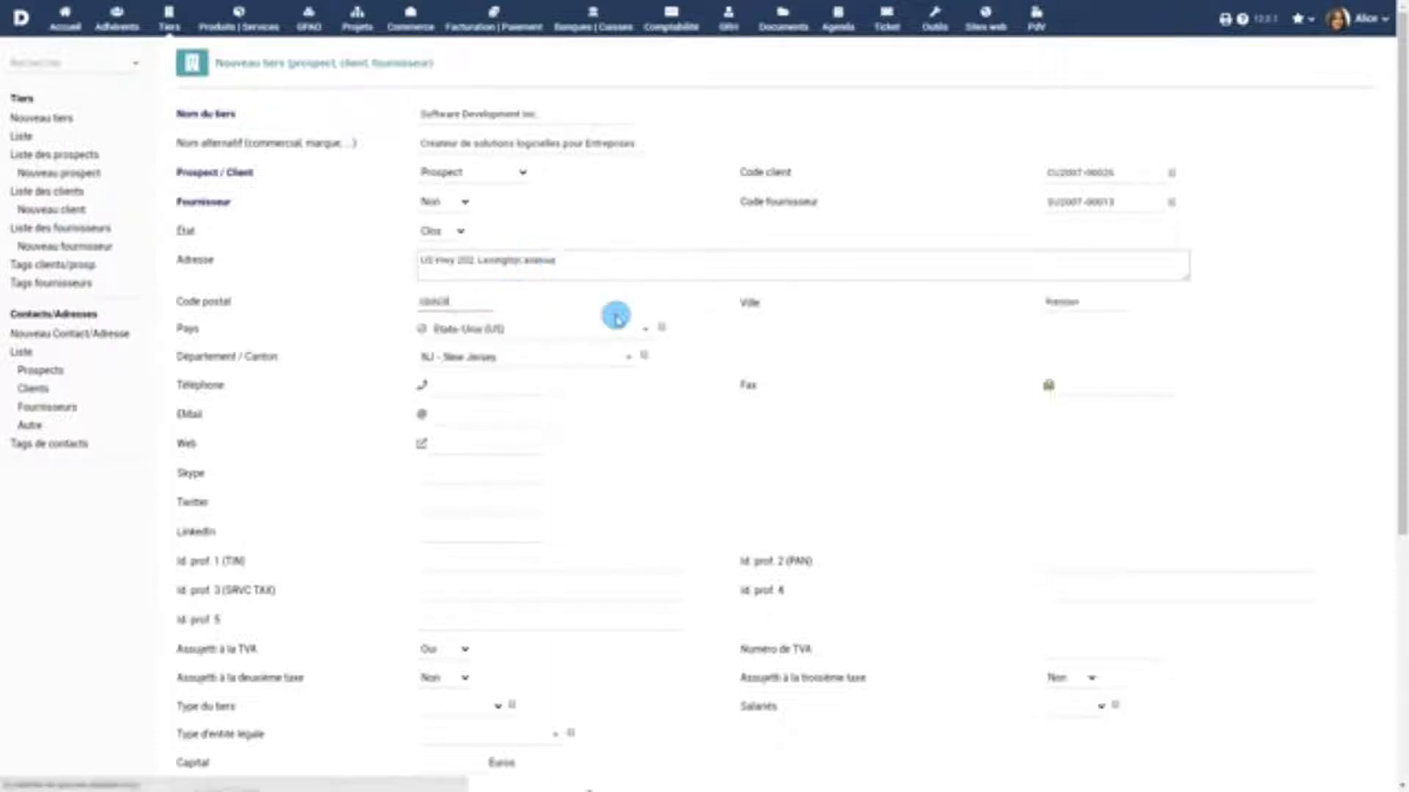
{"action": "left_click", "coordinate": [491, 475]}
{"action": "scroll", "coordinate": [514, 474], "scroll_direction": "down", "scroll_amount": 3}
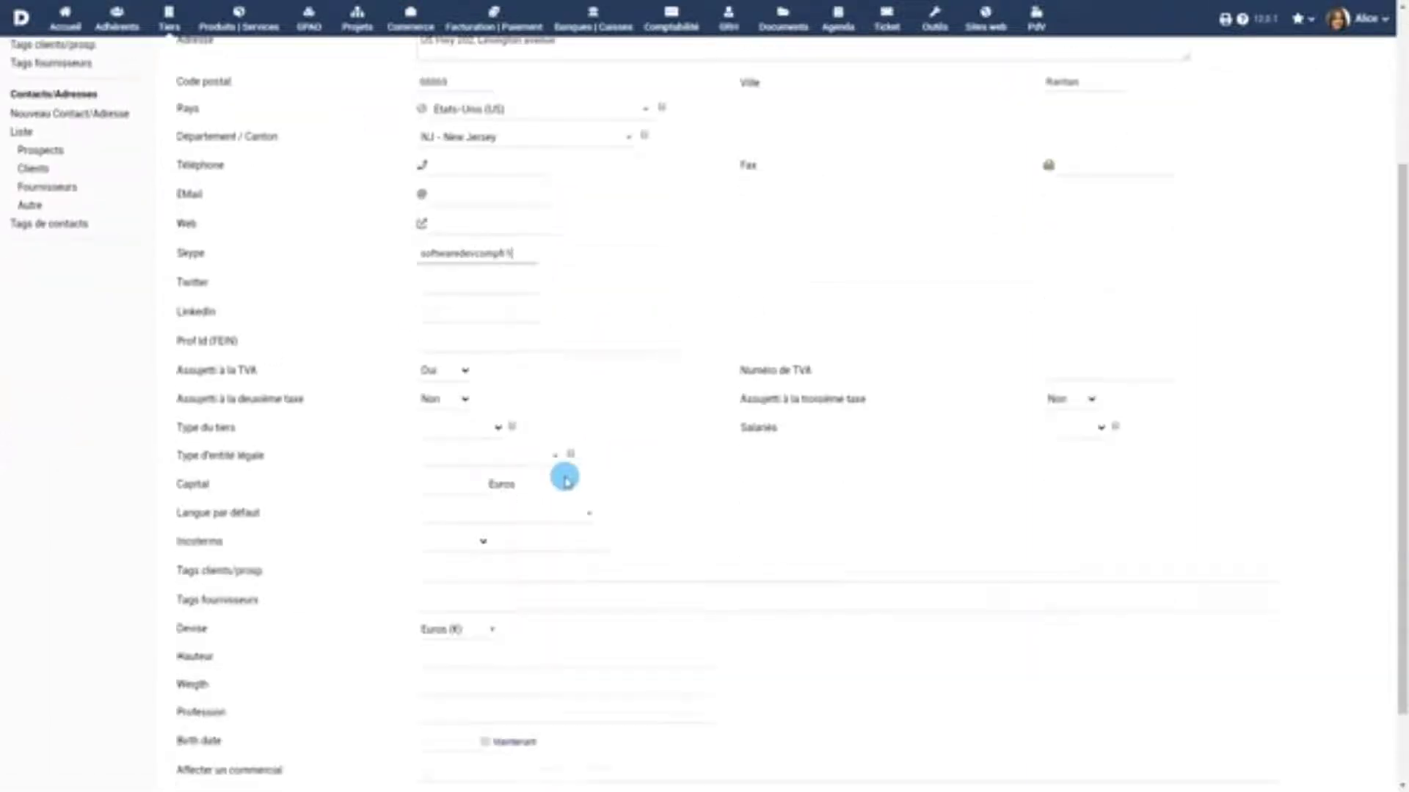
Set type Startup, 6 - 10 employees and capital 10000, then create the third party
{"action": "left_click", "coordinate": [479, 427]}
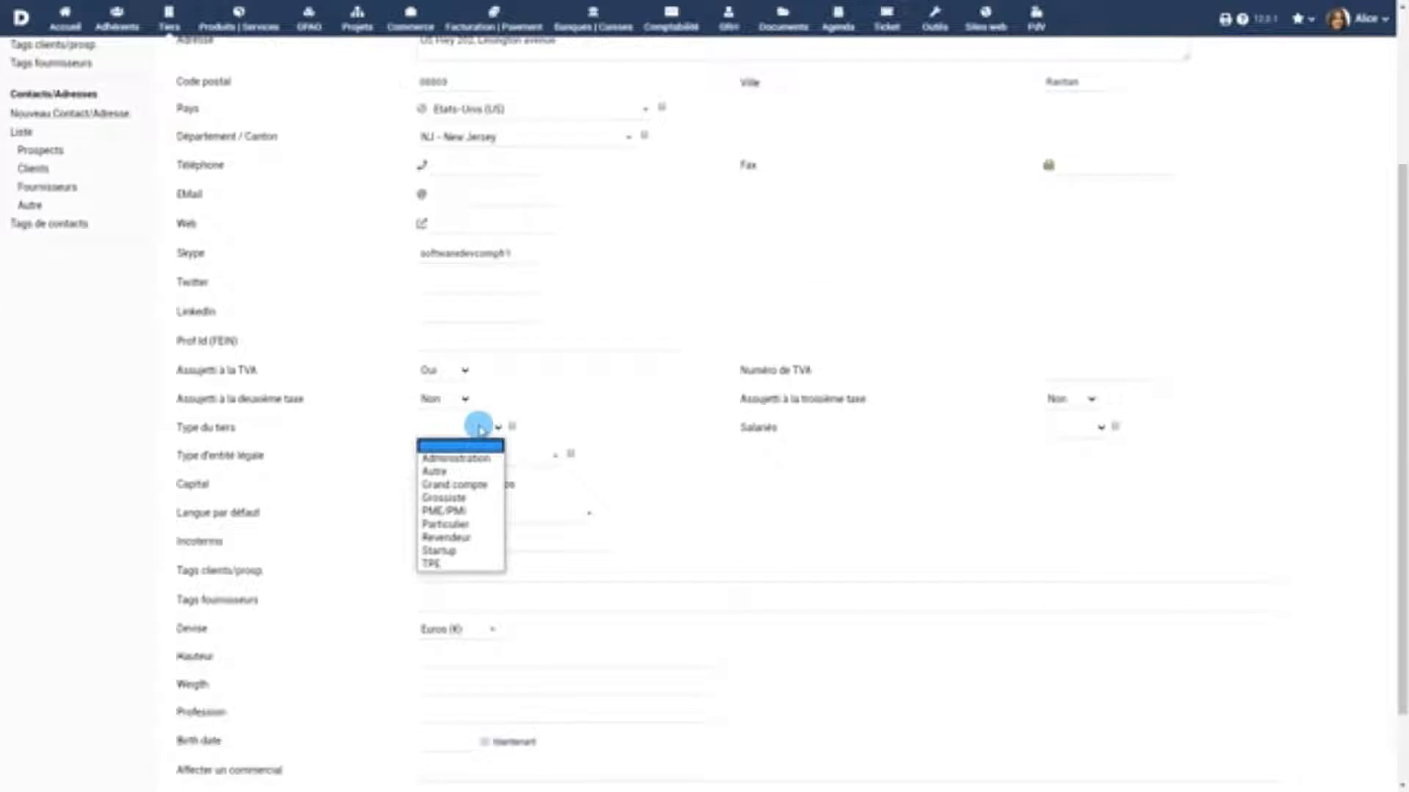
{"action": "left_click", "coordinate": [472, 550]}
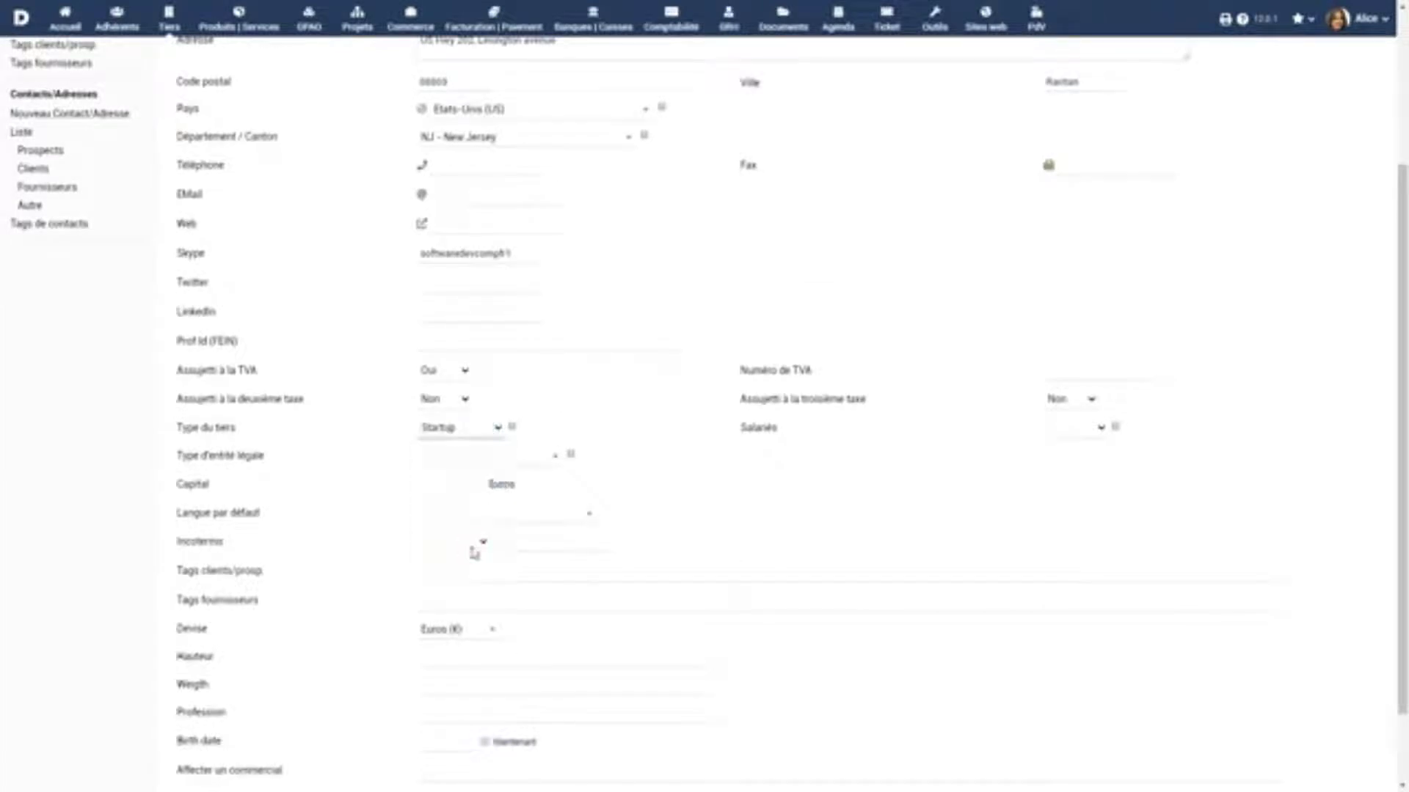
{"action": "left_click", "coordinate": [1068, 438]}
{"action": "left_click", "coordinate": [1068, 469]}
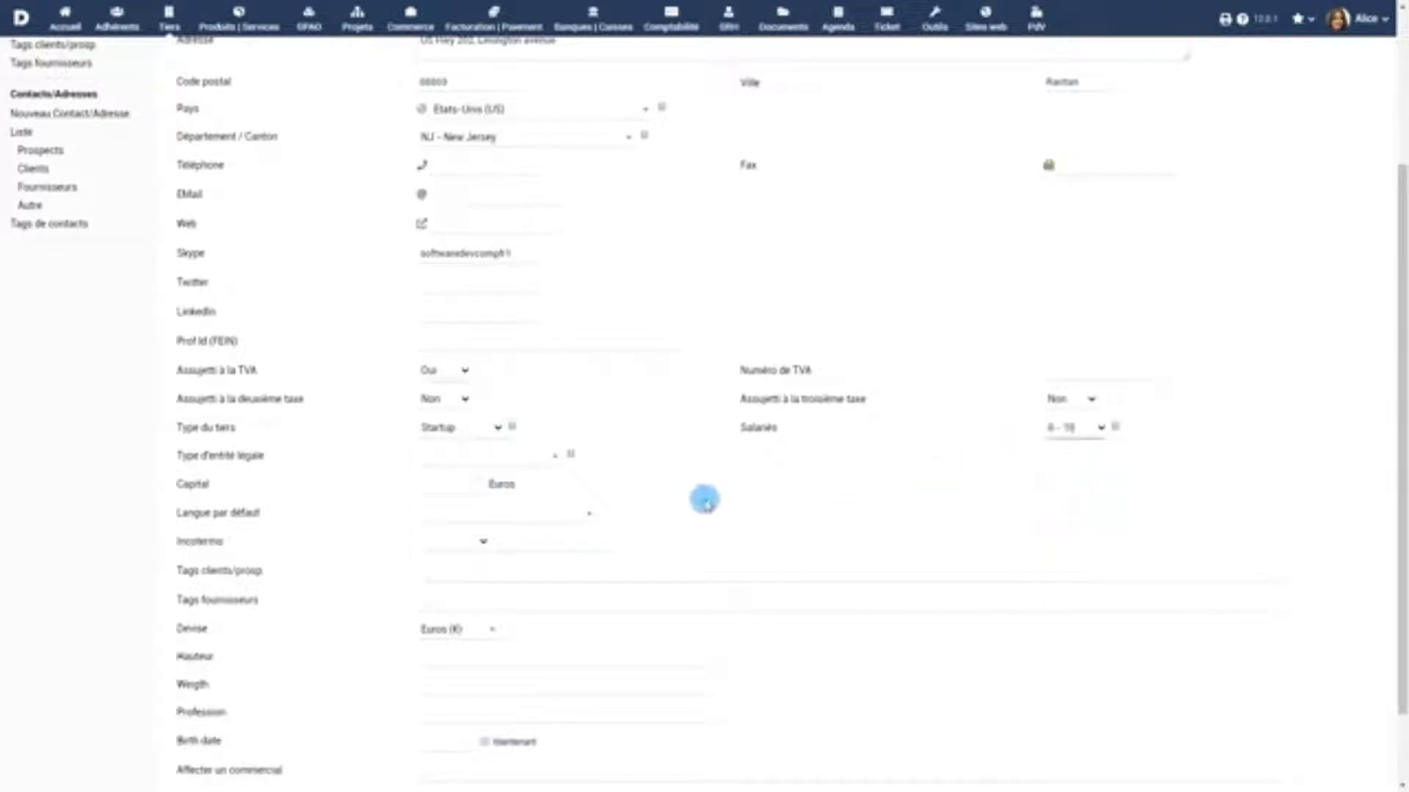
{"action": "left_click", "coordinate": [459, 485]}
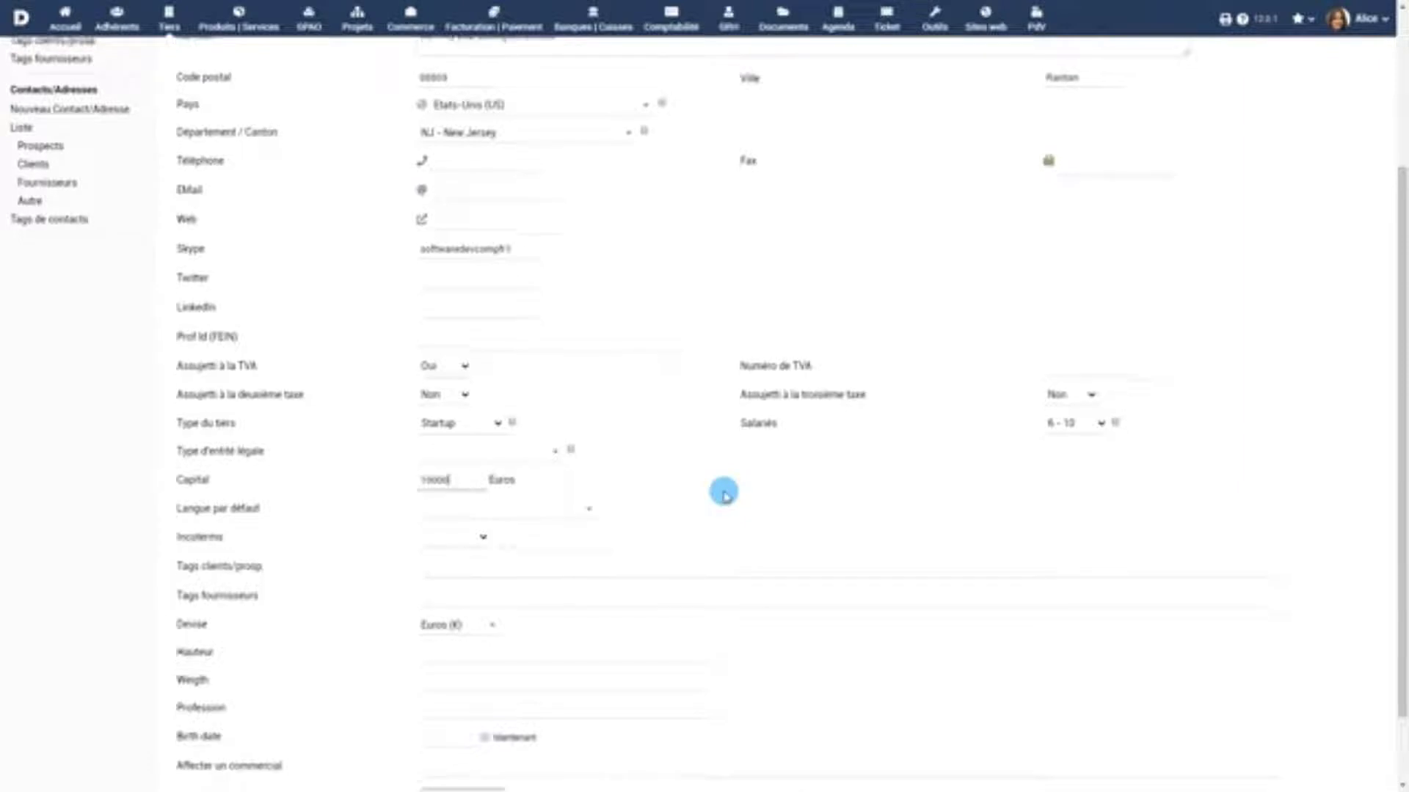
{"action": "scroll", "coordinate": [724, 493], "scroll_direction": "down", "scroll_amount": 2}
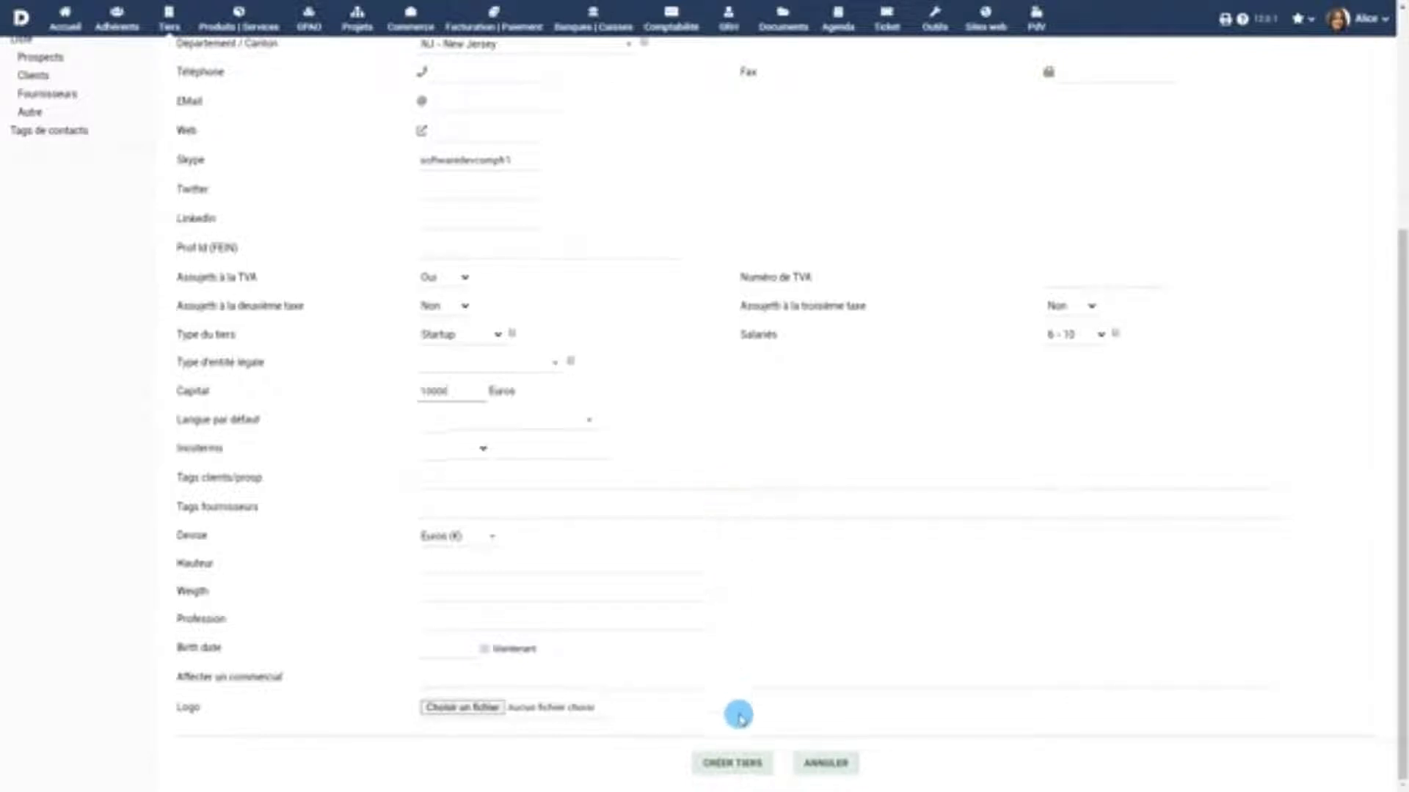
{"action": "left_click", "coordinate": [731, 763]}
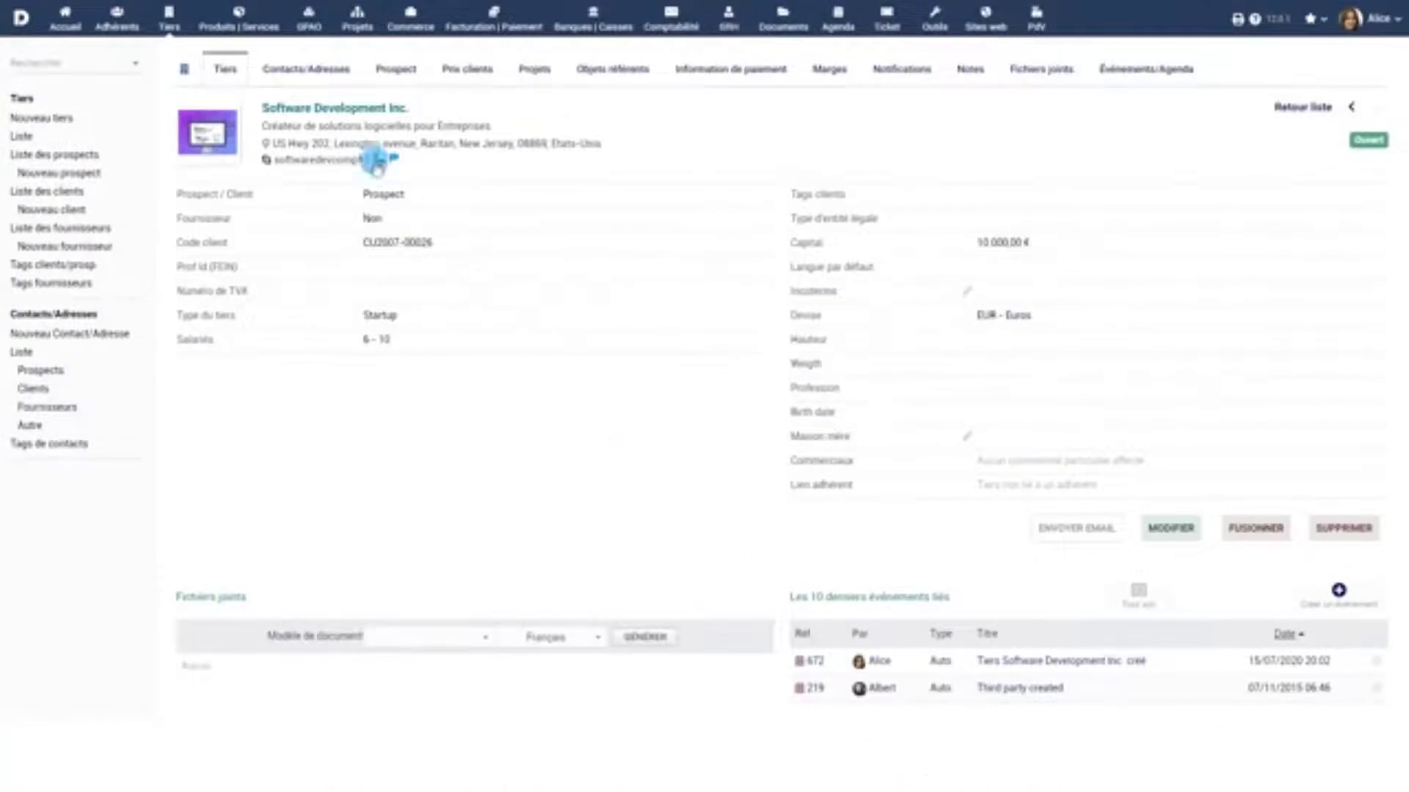
Start a new contact for the third party and enter the contact's surname and first name
{"action": "left_click", "coordinate": [305, 70]}
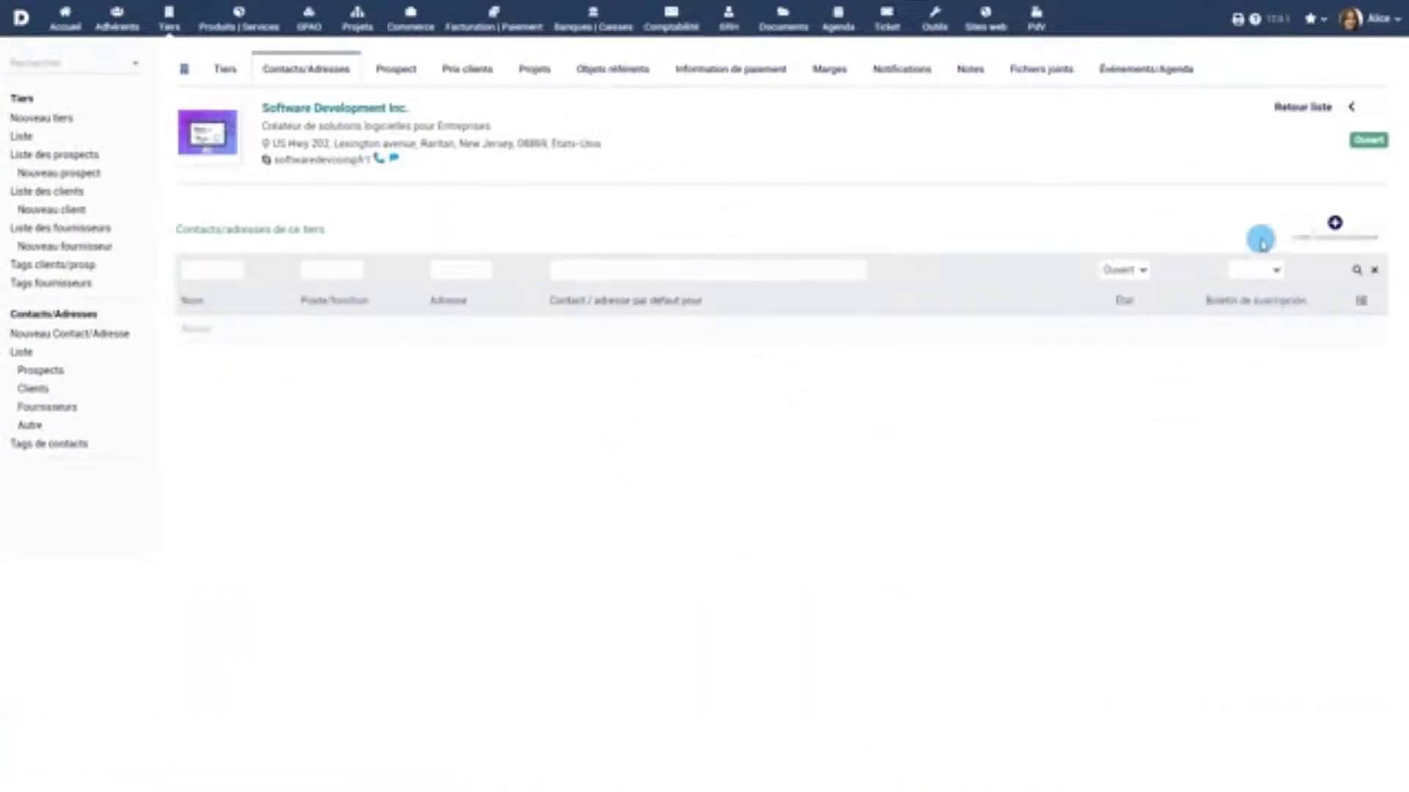
{"action": "left_click", "coordinate": [1335, 222]}
{"action": "left_click", "coordinate": [507, 117]}
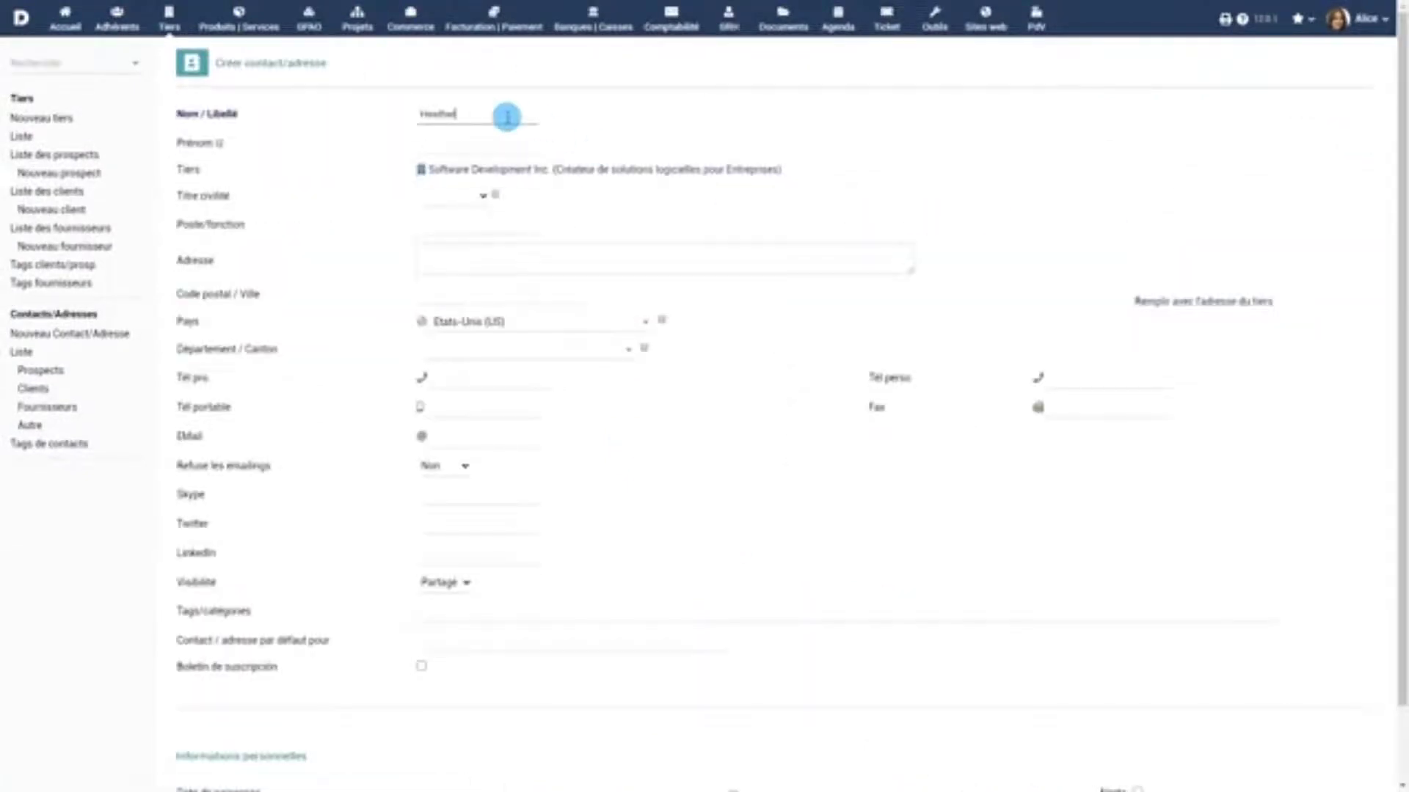
{"action": "left_click", "coordinate": [480, 146]}
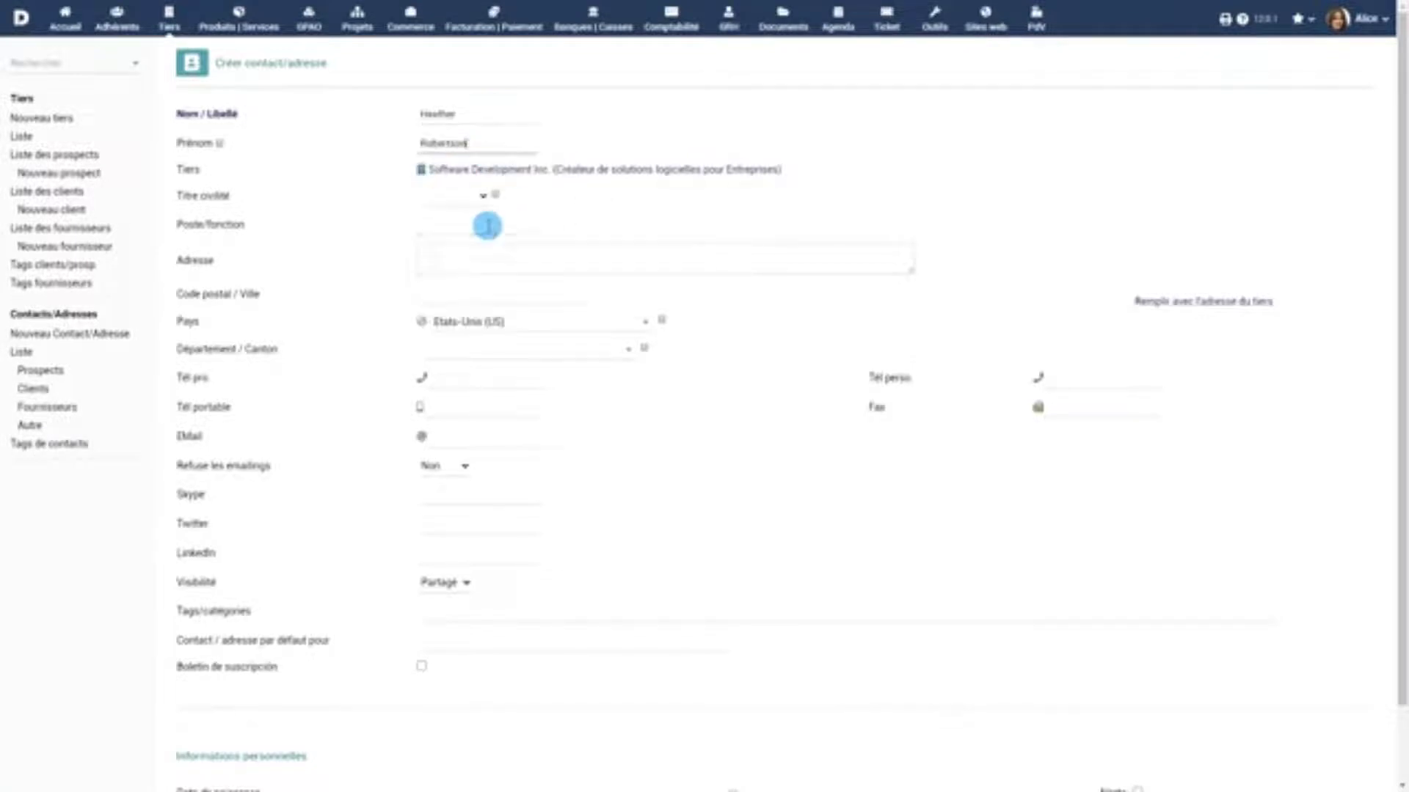
Give the contact the position Founder and an e-mail address, and save it
{"action": "left_click", "coordinate": [487, 224]}
{"action": "type", "text": "Founder"}
{"action": "left_click", "coordinate": [506, 437]}
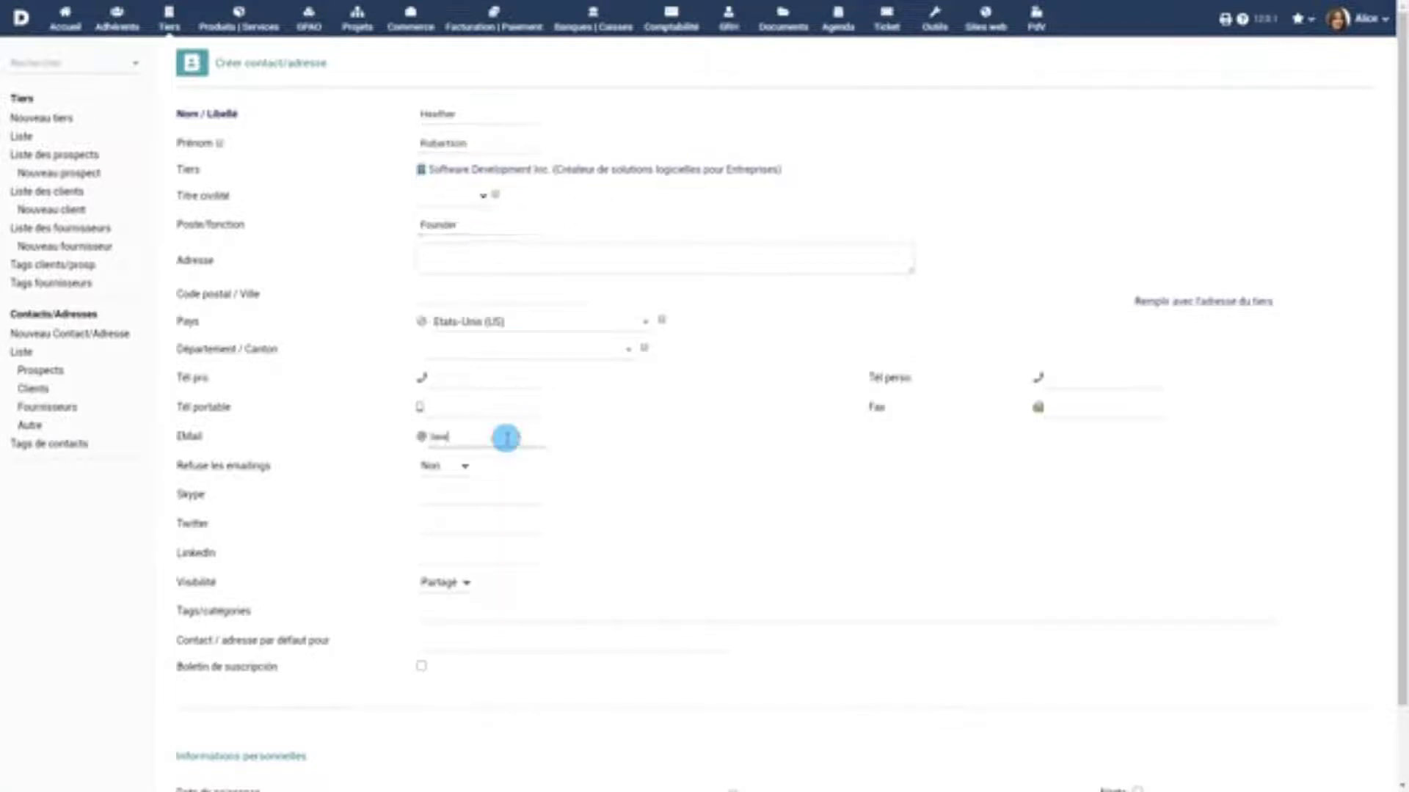
{"action": "scroll", "coordinate": [730, 433], "scroll_direction": "down", "scroll_amount": 2}
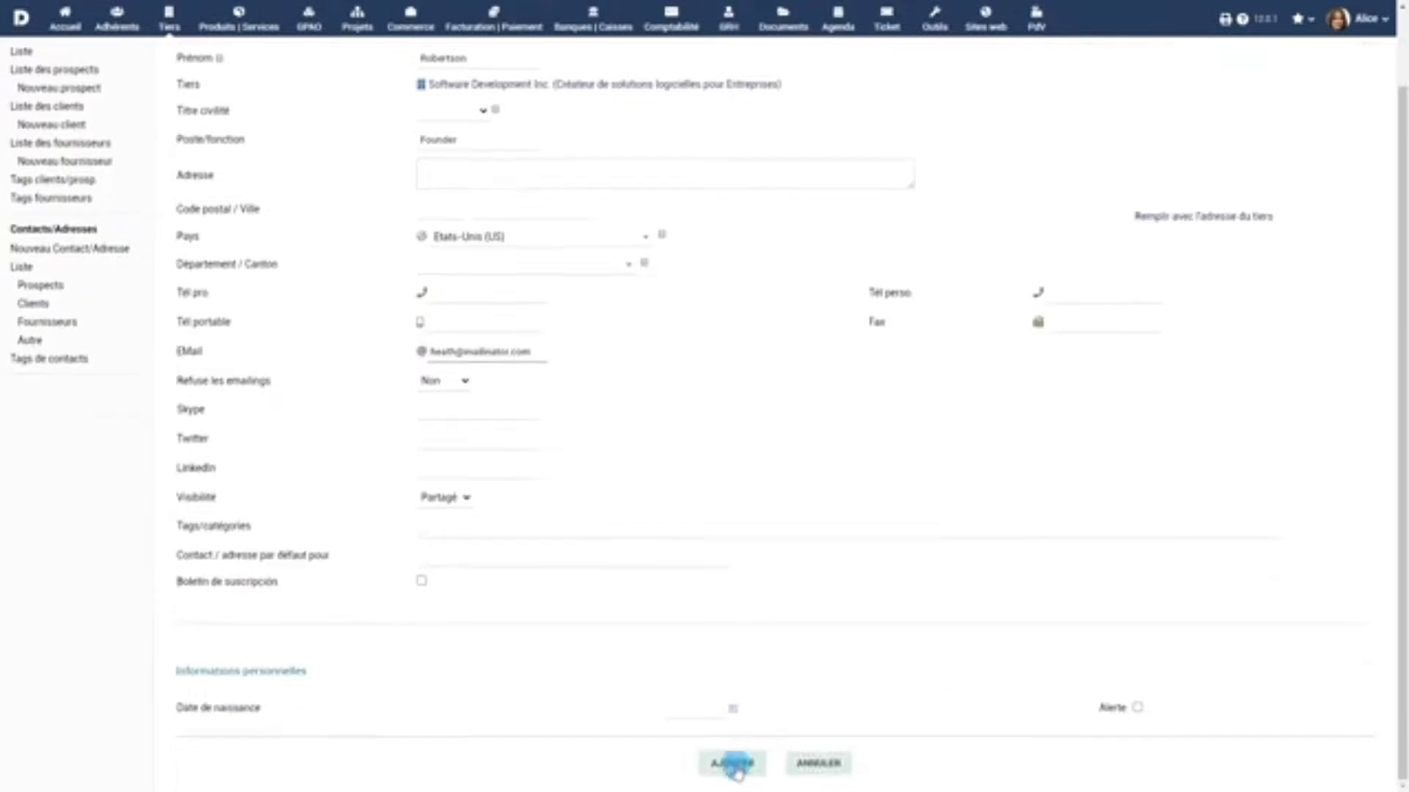
{"action": "left_click", "coordinate": [730, 764]}
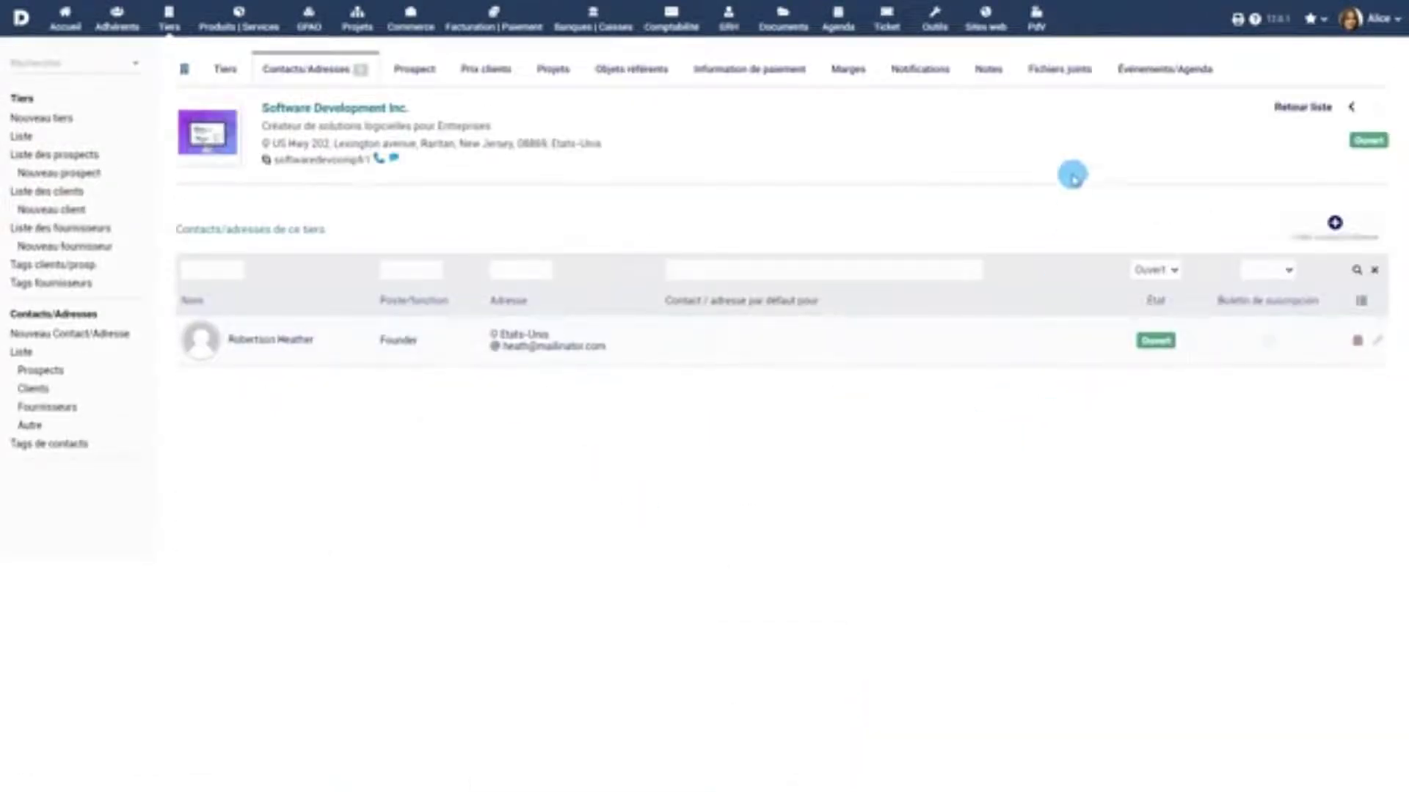
{"action": "left_click", "coordinate": [1060, 69]}
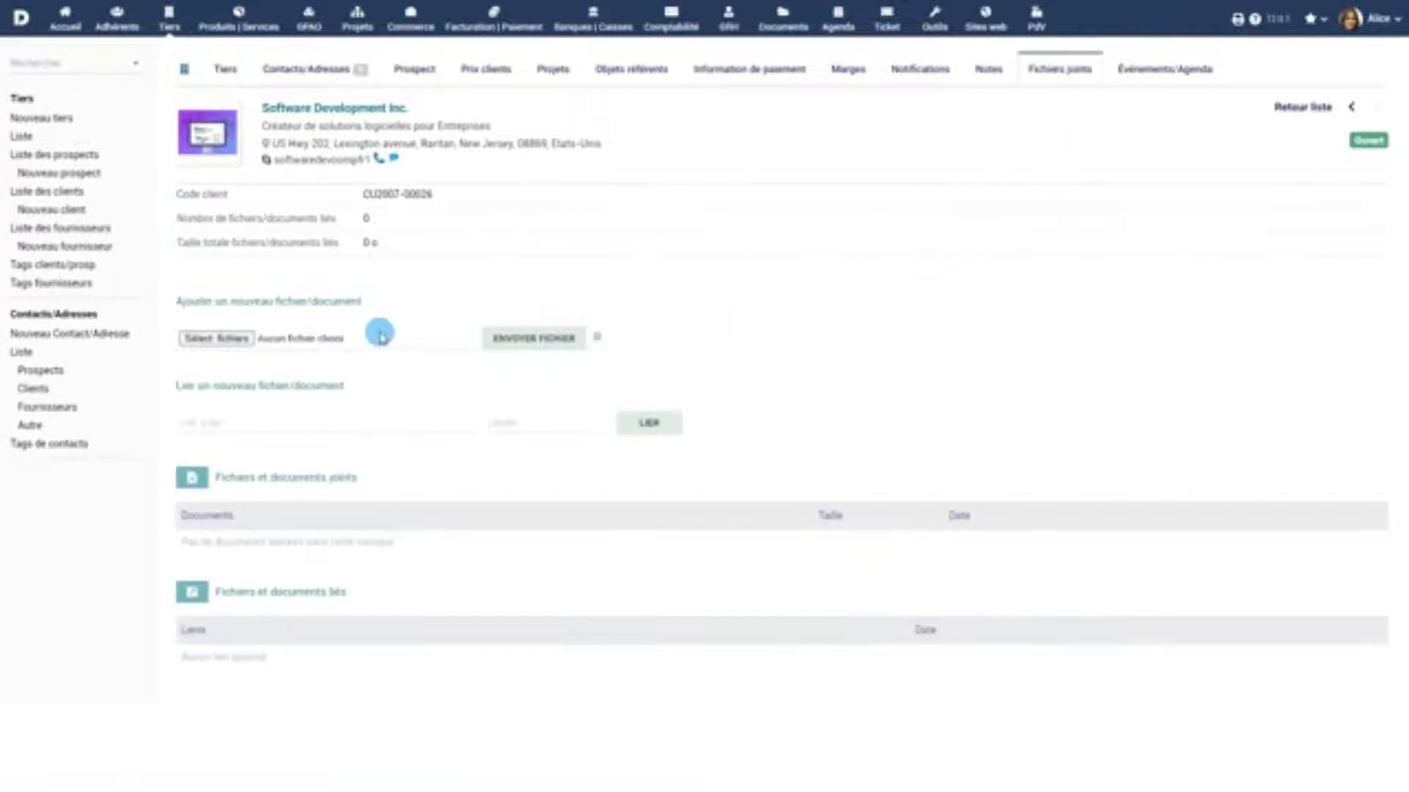
Upload Contract.pdf to the third party's attached files
{"action": "left_click", "coordinate": [217, 338]}
{"action": "left_click", "coordinate": [172, 118]}
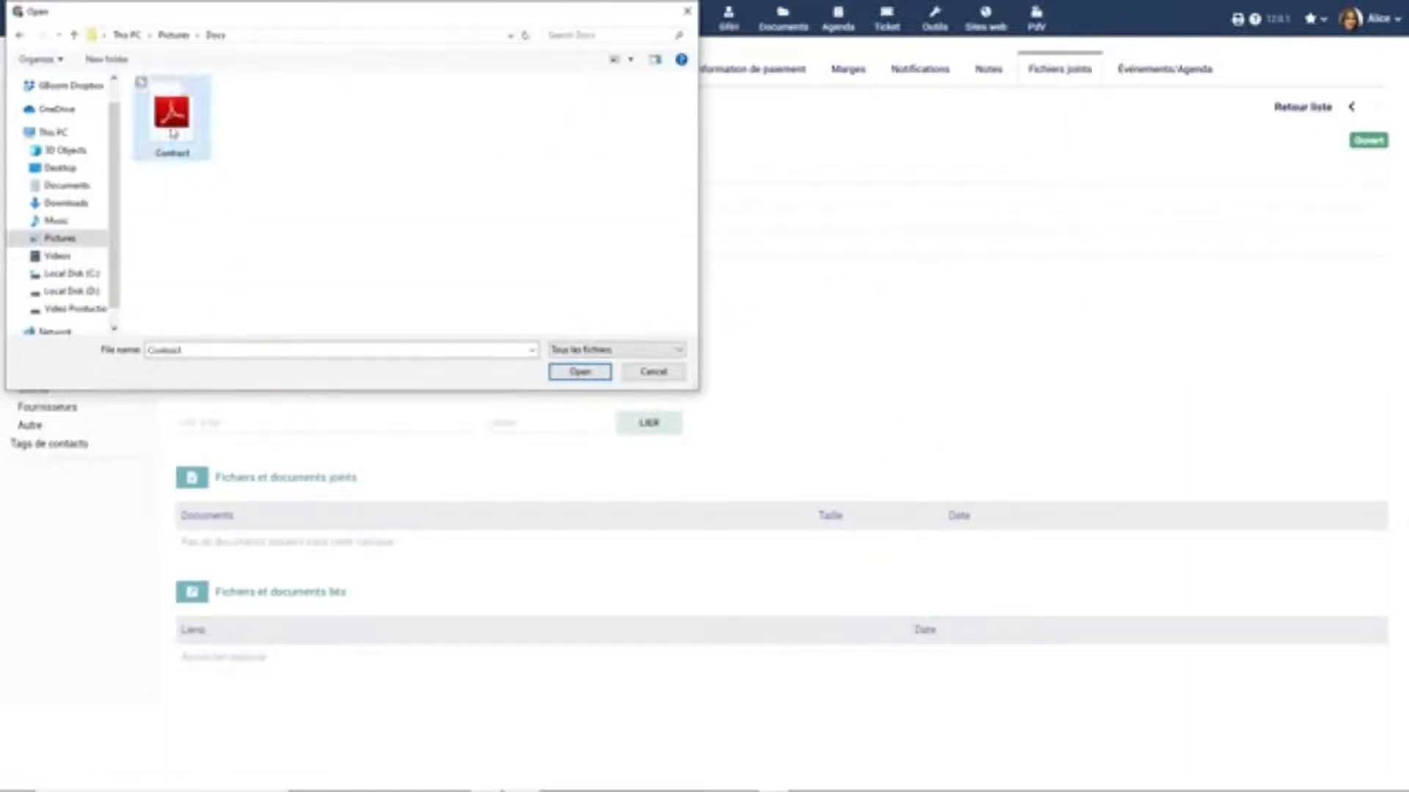
{"action": "left_click", "coordinate": [579, 372]}
{"action": "left_click", "coordinate": [553, 340]}
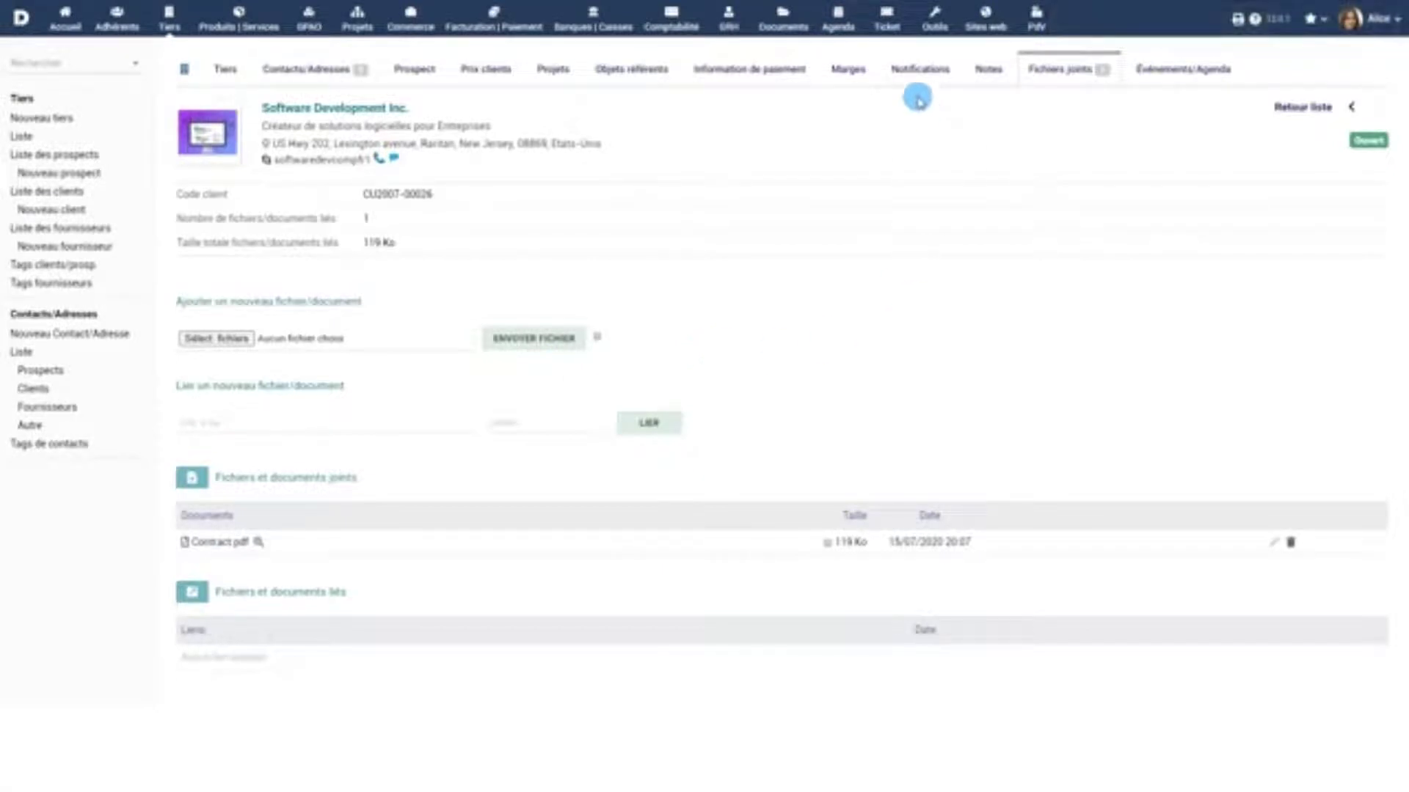
{"action": "left_click", "coordinate": [918, 71]}
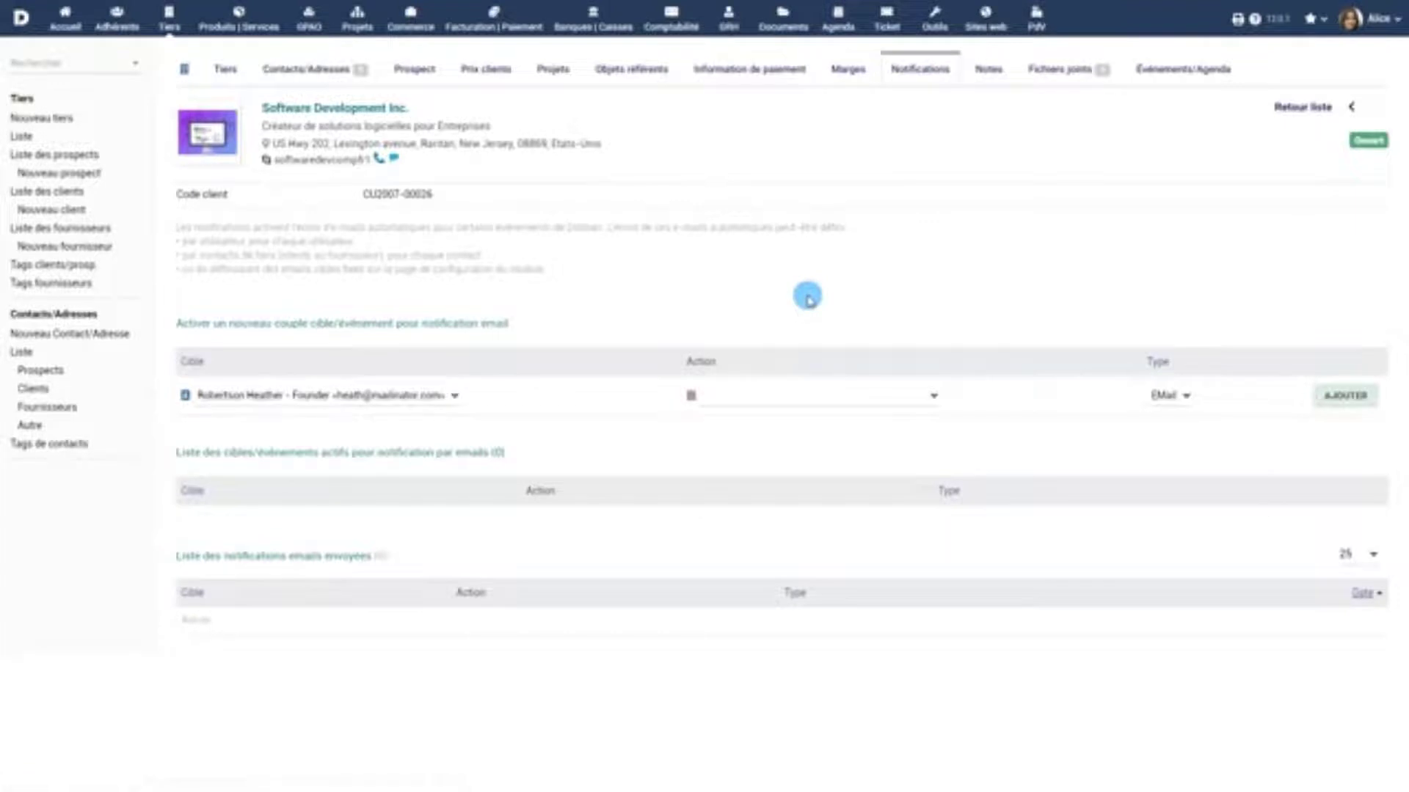
Add a Founder e-mail notification on Validation commande client, then return to the Tiers card
{"action": "left_click", "coordinate": [784, 396]}
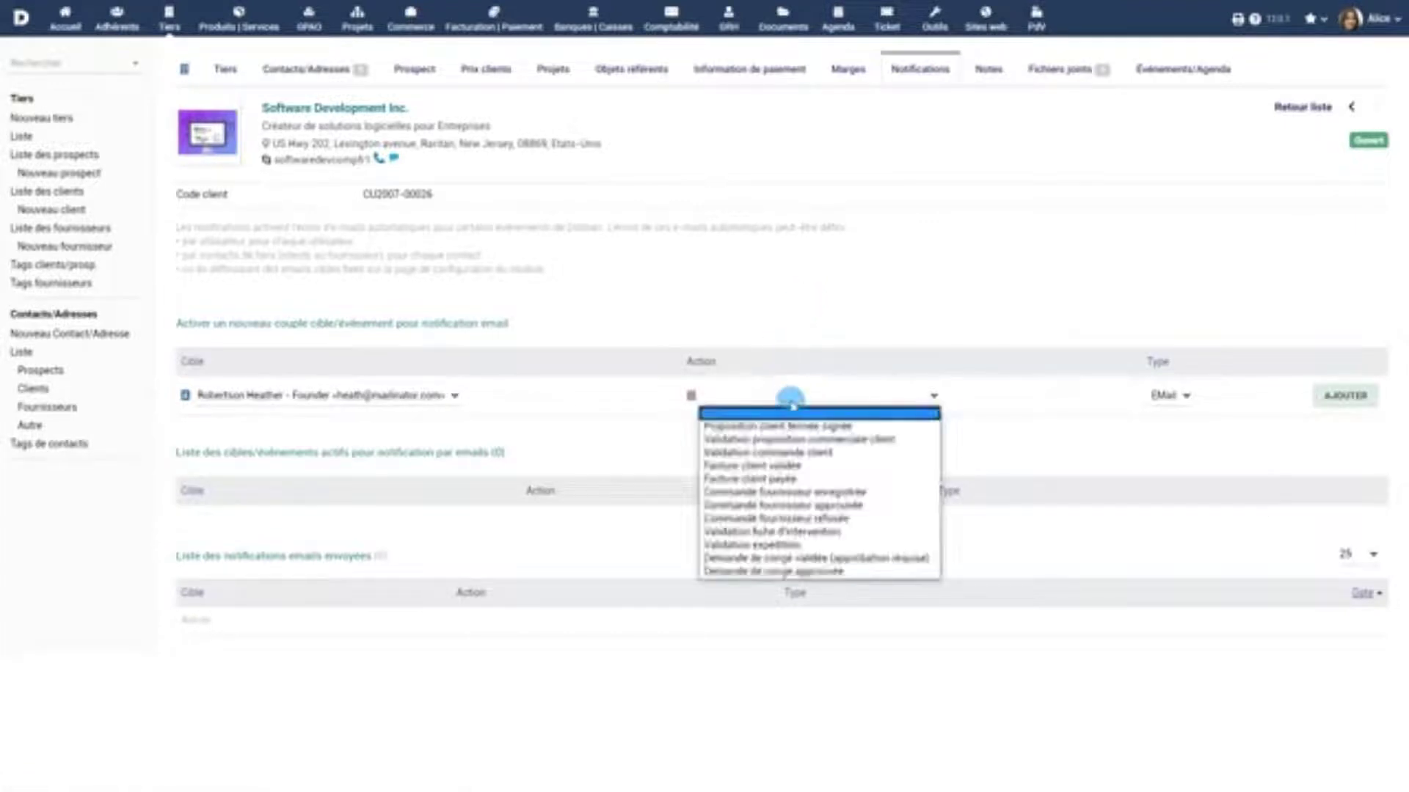
{"action": "left_click", "coordinate": [789, 454]}
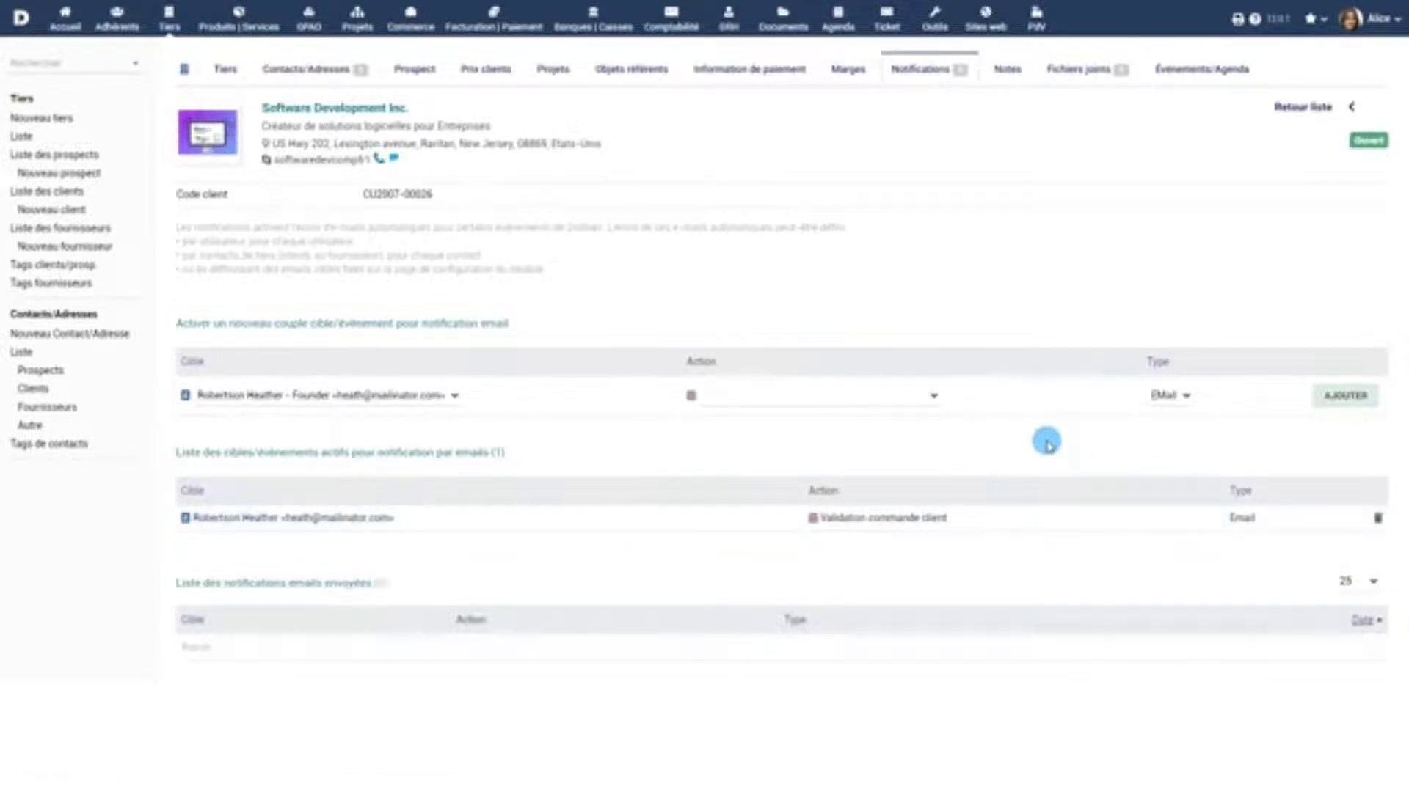
{"action": "left_click", "coordinate": [225, 68]}
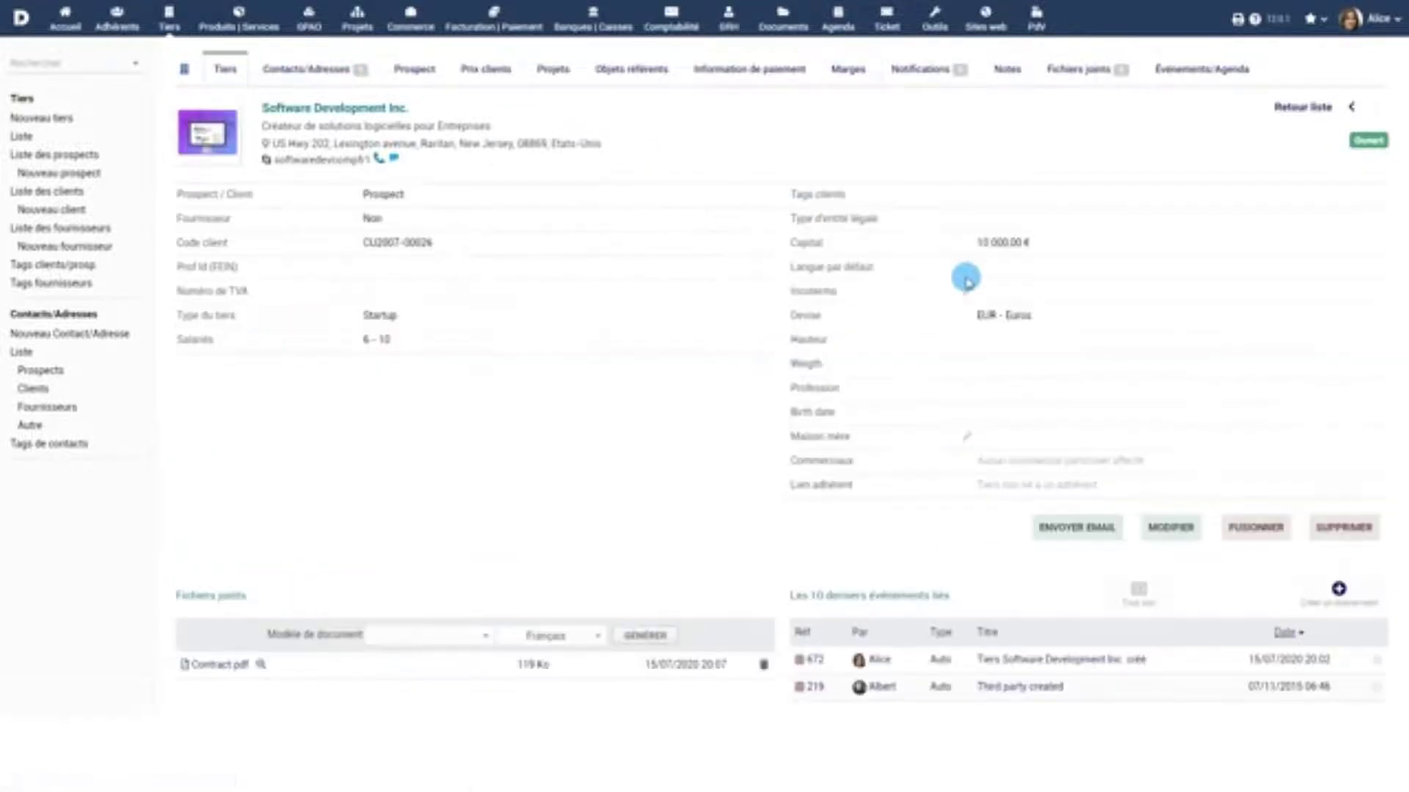
{"action": "left_click", "coordinate": [1260, 530]}
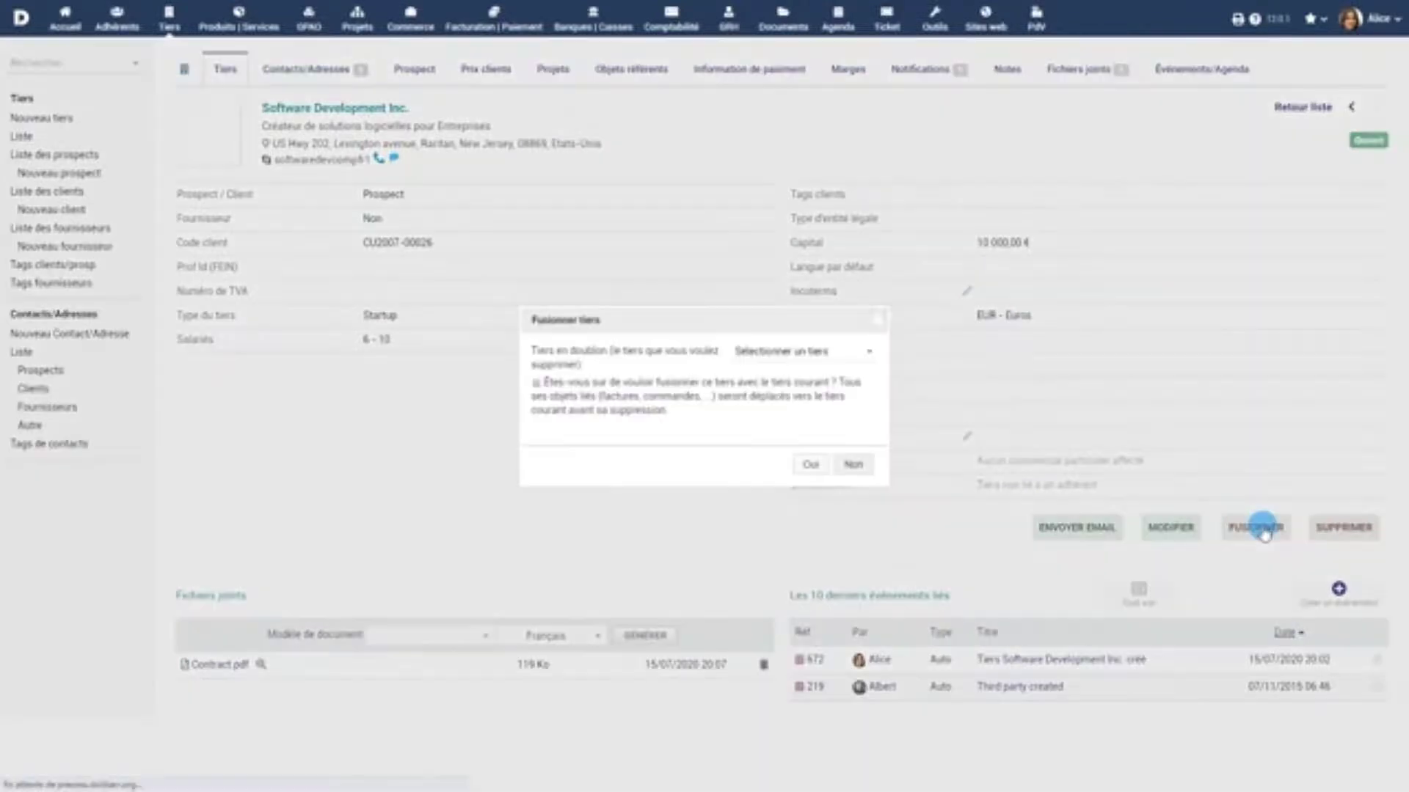
{"action": "left_click", "coordinate": [857, 354]}
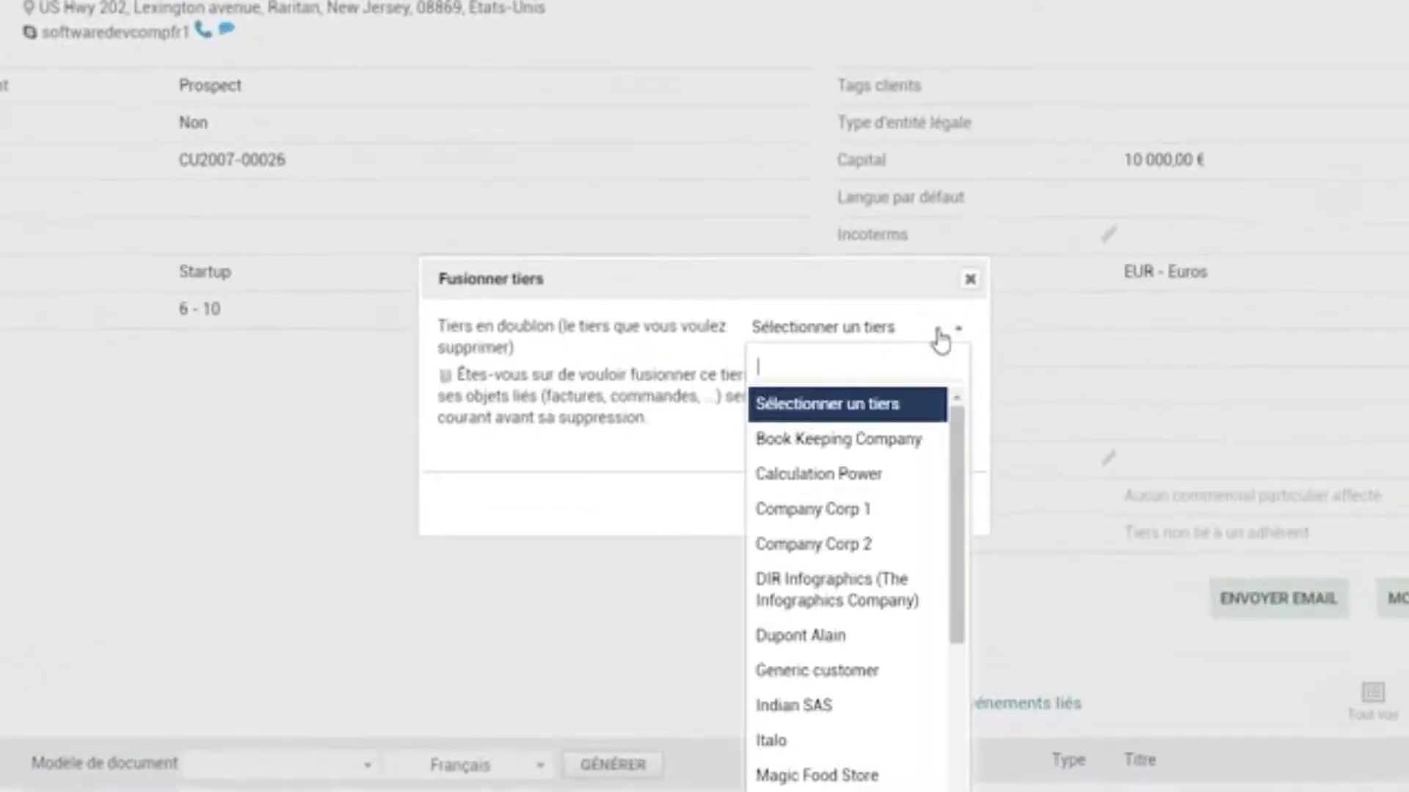
{"action": "left_click", "coordinate": [940, 336]}
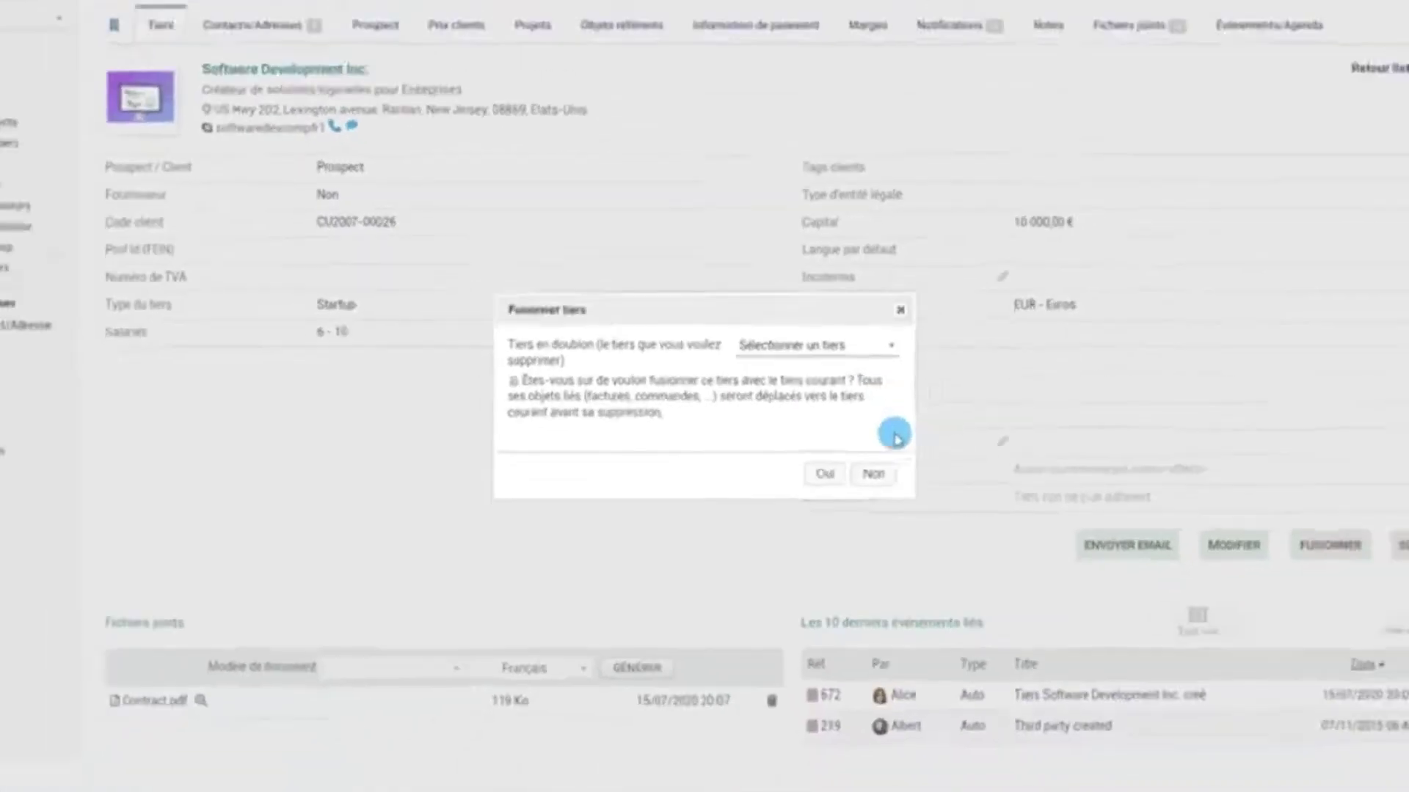
{"action": "left_click", "coordinate": [858, 465]}
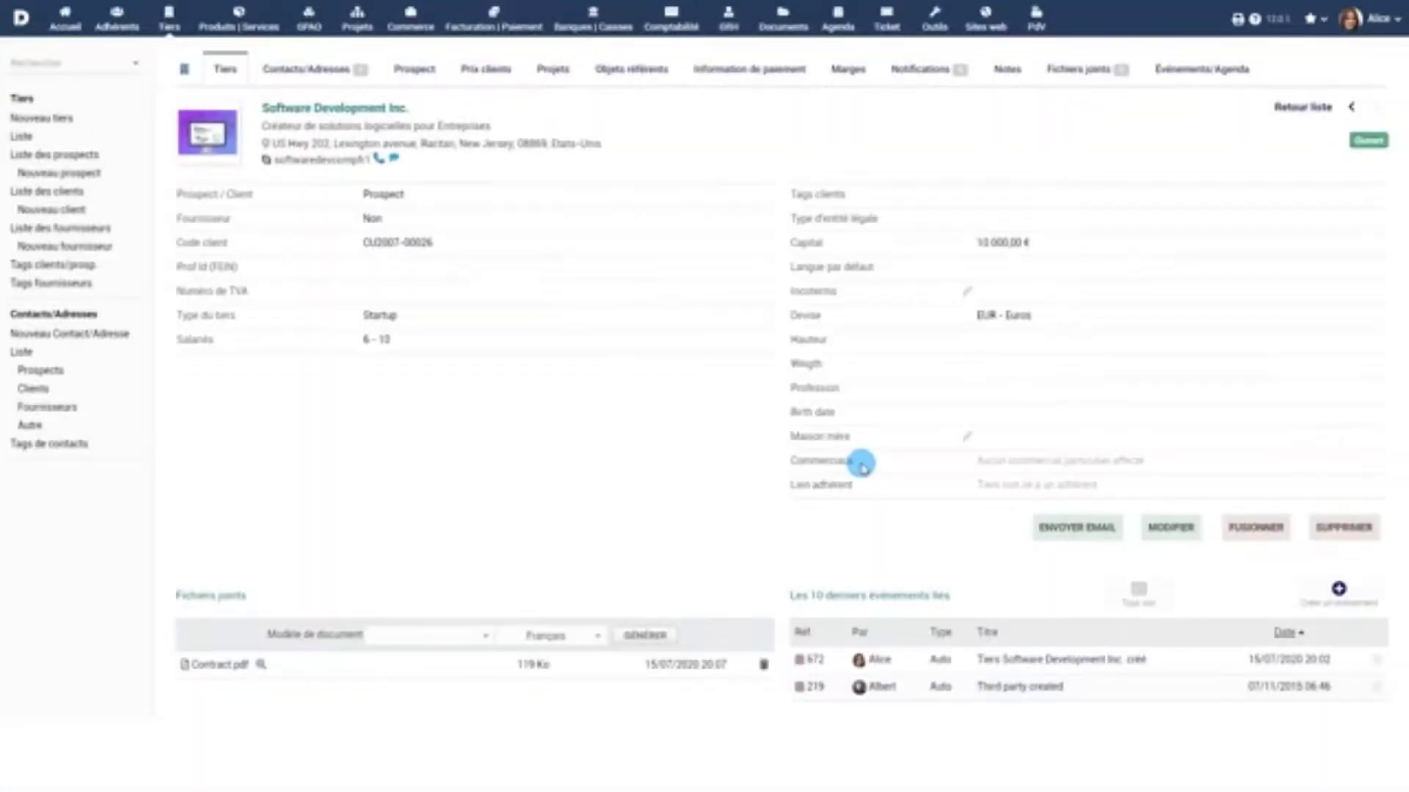
View the payment information and agenda tabs, then list all contacts/addresses
{"action": "left_click", "coordinate": [764, 69]}
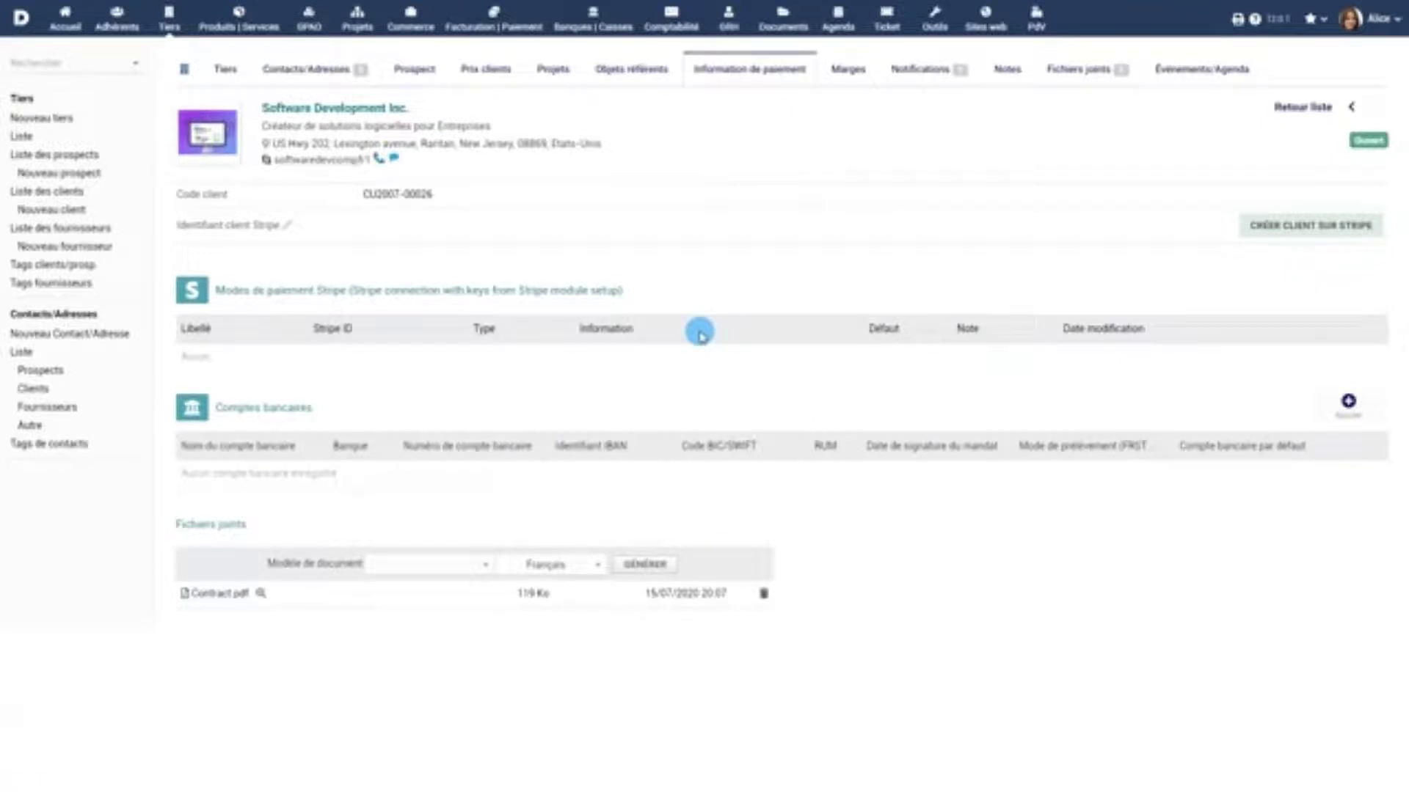
{"action": "left_click", "coordinate": [1202, 70]}
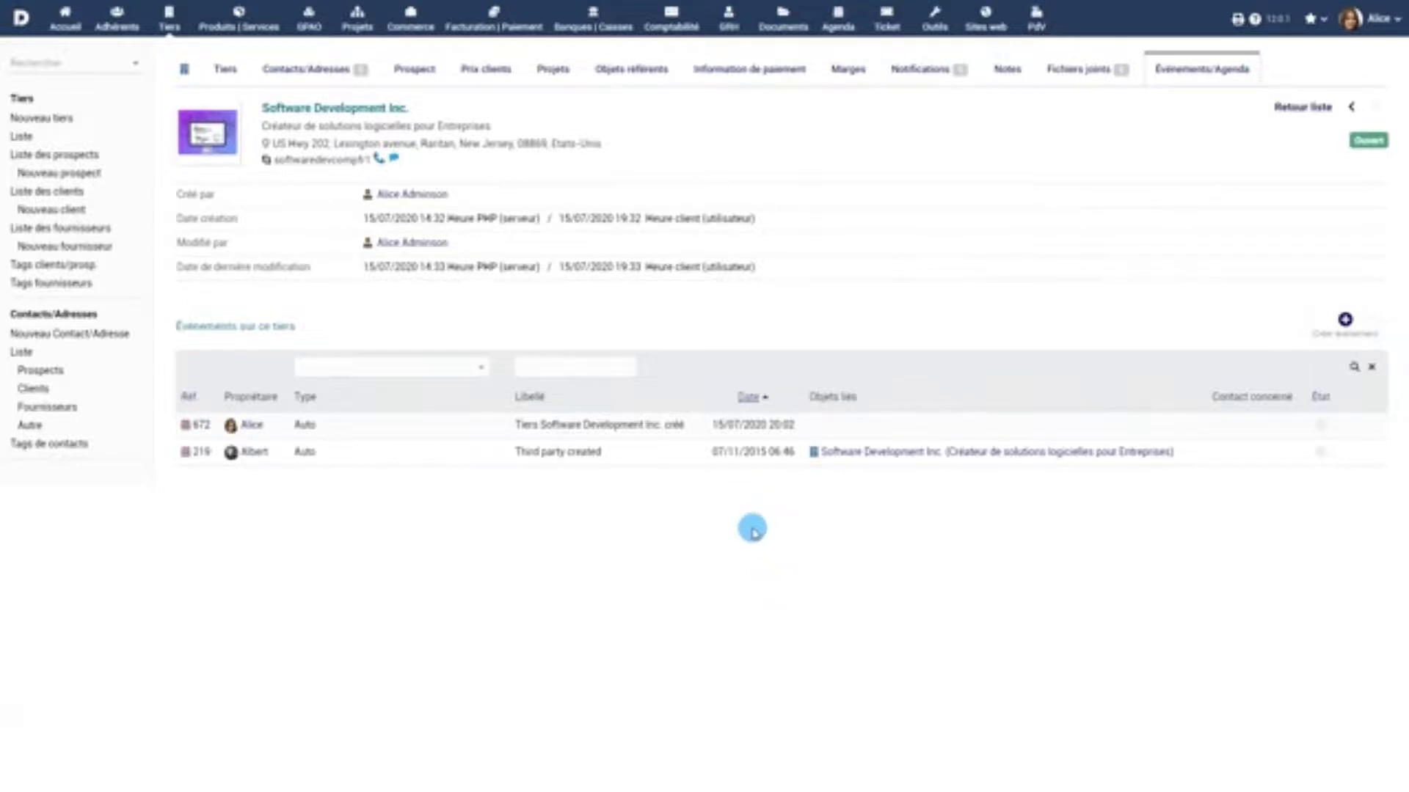
{"action": "left_click", "coordinate": [21, 352]}
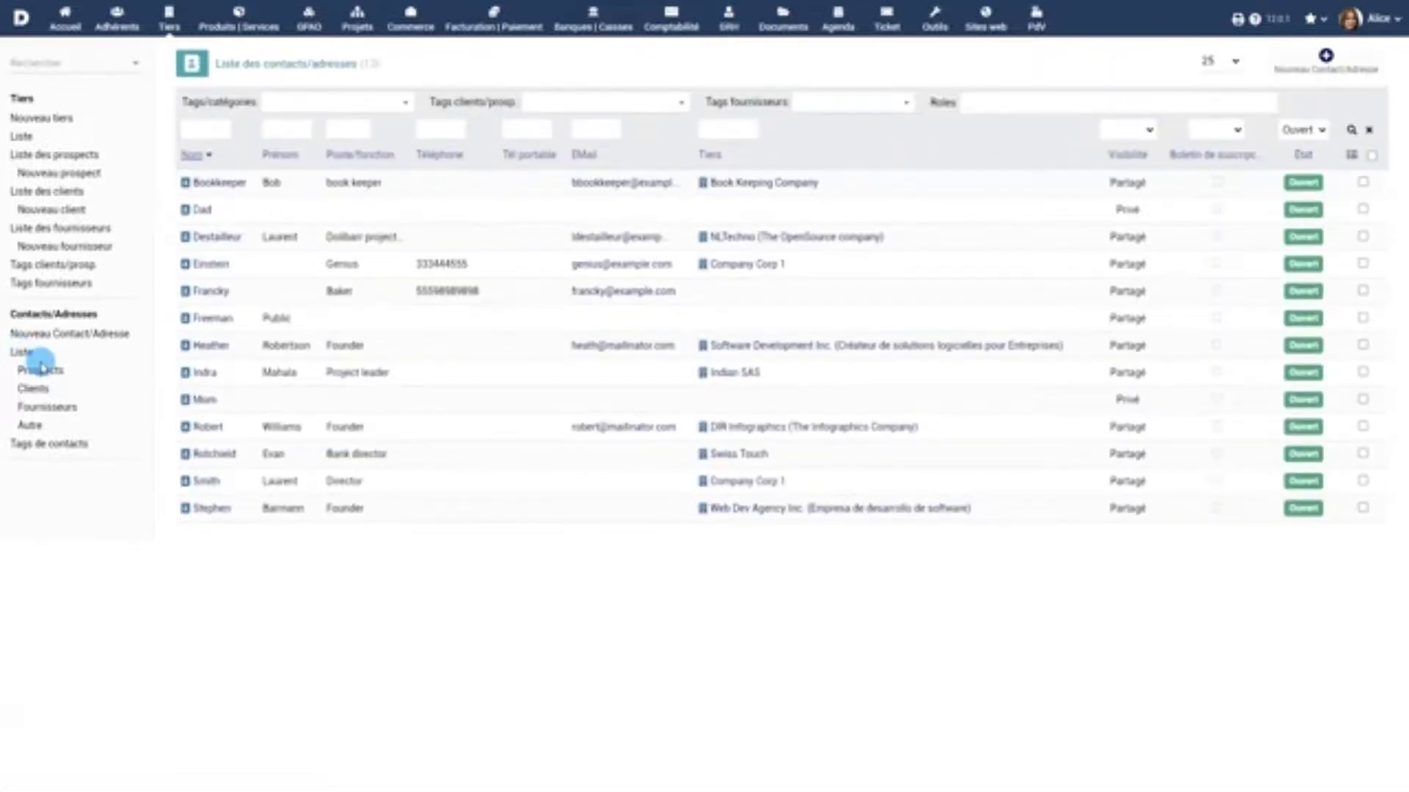
Filter contacts by Prospects, Clients, Fournisseurs, and finally Autre for unlinked ones
{"action": "left_click", "coordinate": [40, 369]}
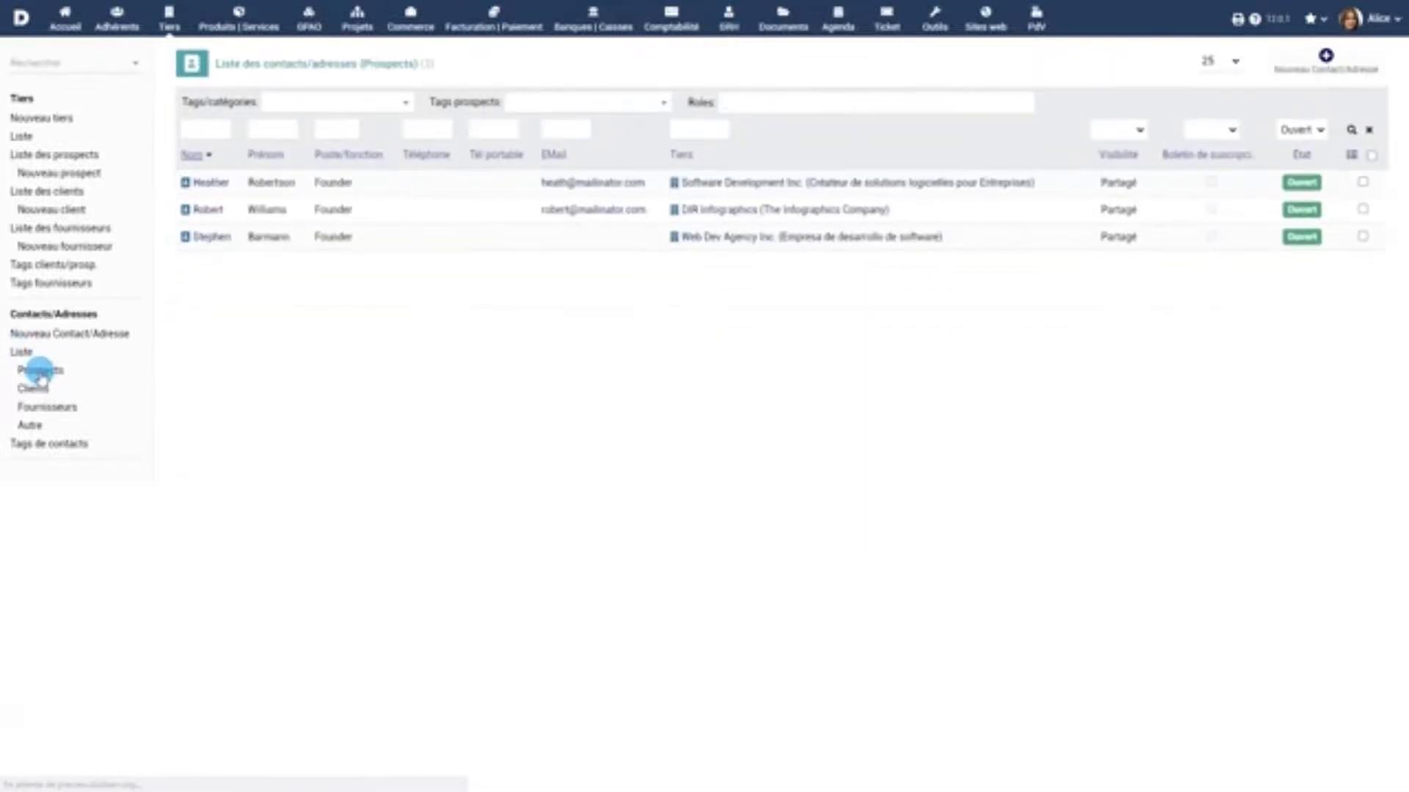
{"action": "left_click", "coordinate": [33, 389]}
{"action": "left_click", "coordinate": [41, 407]}
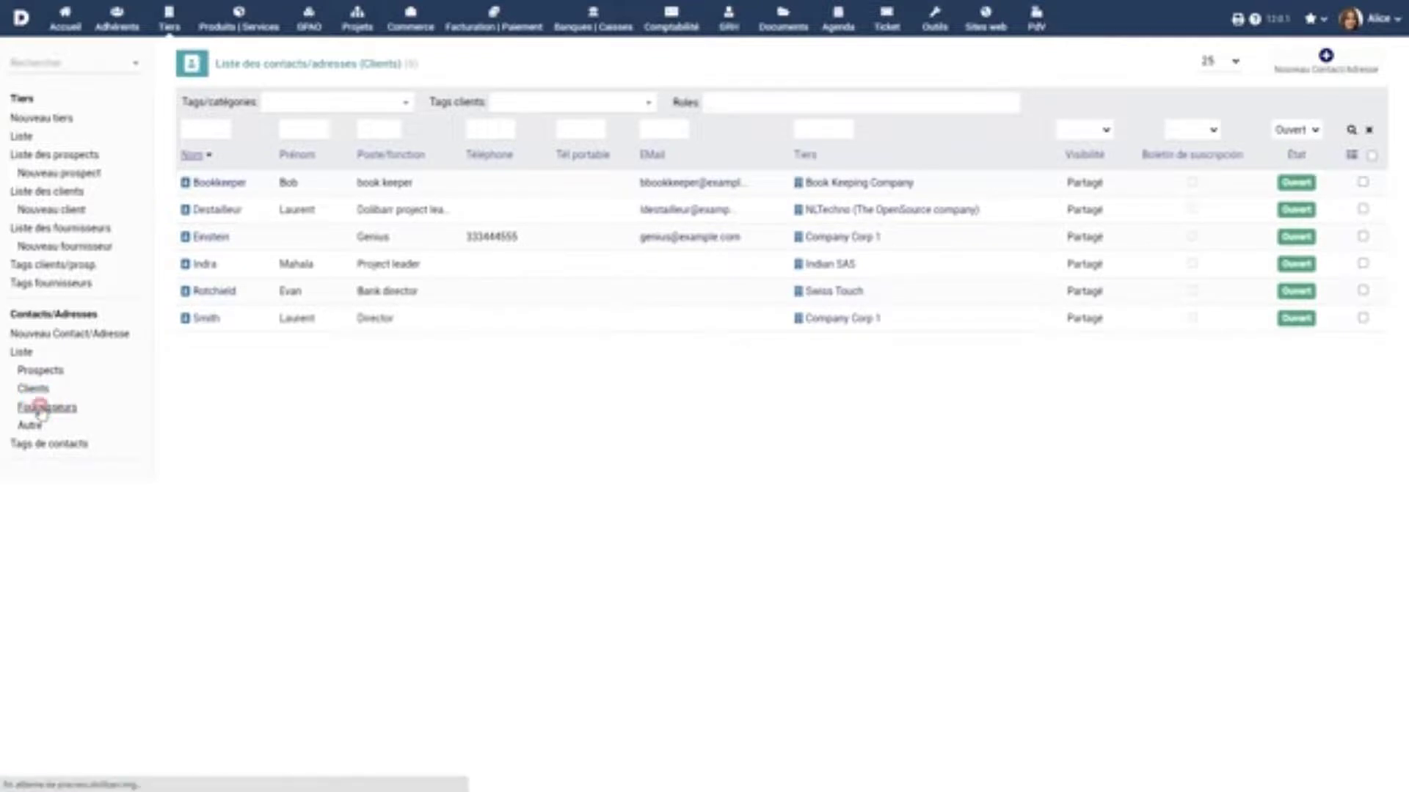
{"action": "left_click", "coordinate": [29, 425]}
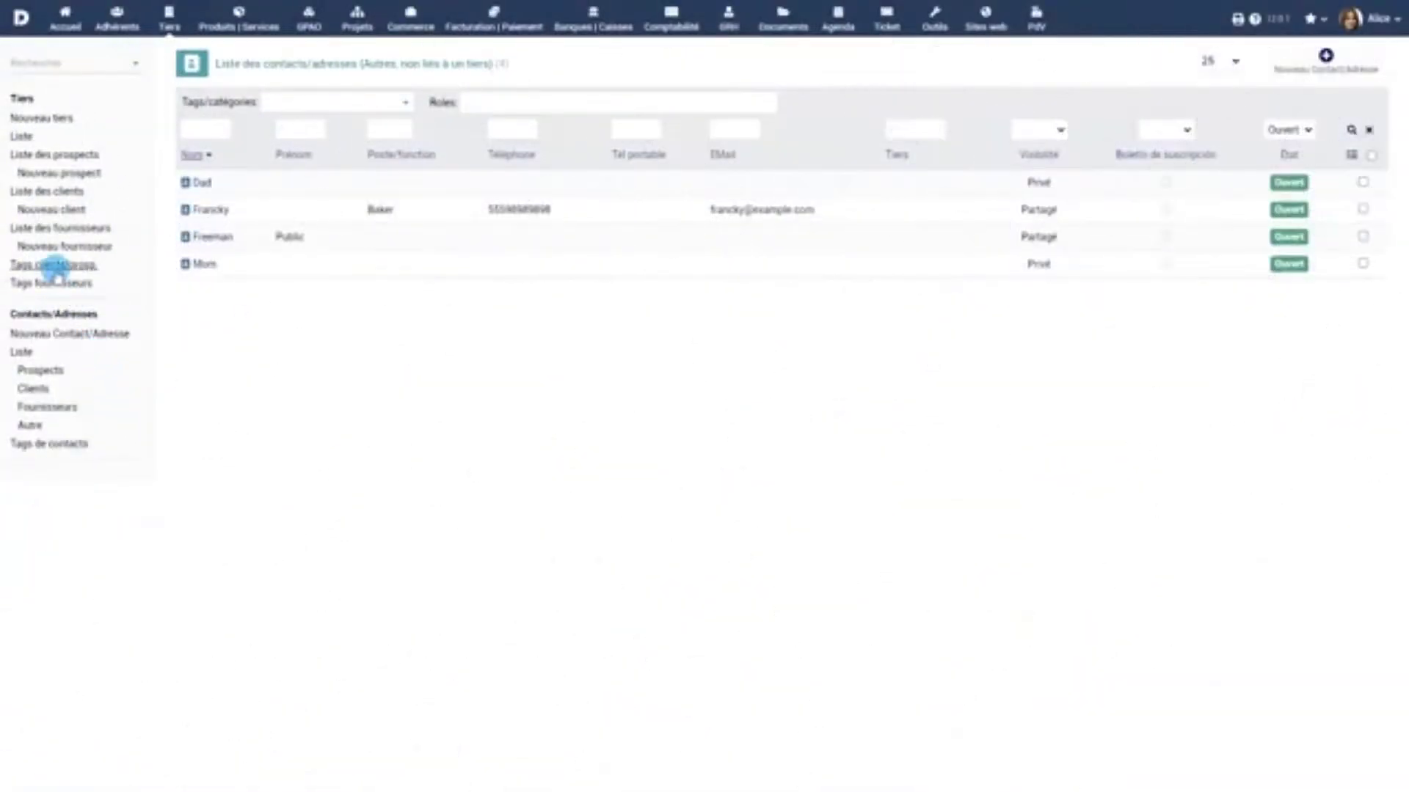
Browse the client/prospect tags, expanding Region North and Region South, and open VIP
{"action": "left_click", "coordinate": [55, 267]}
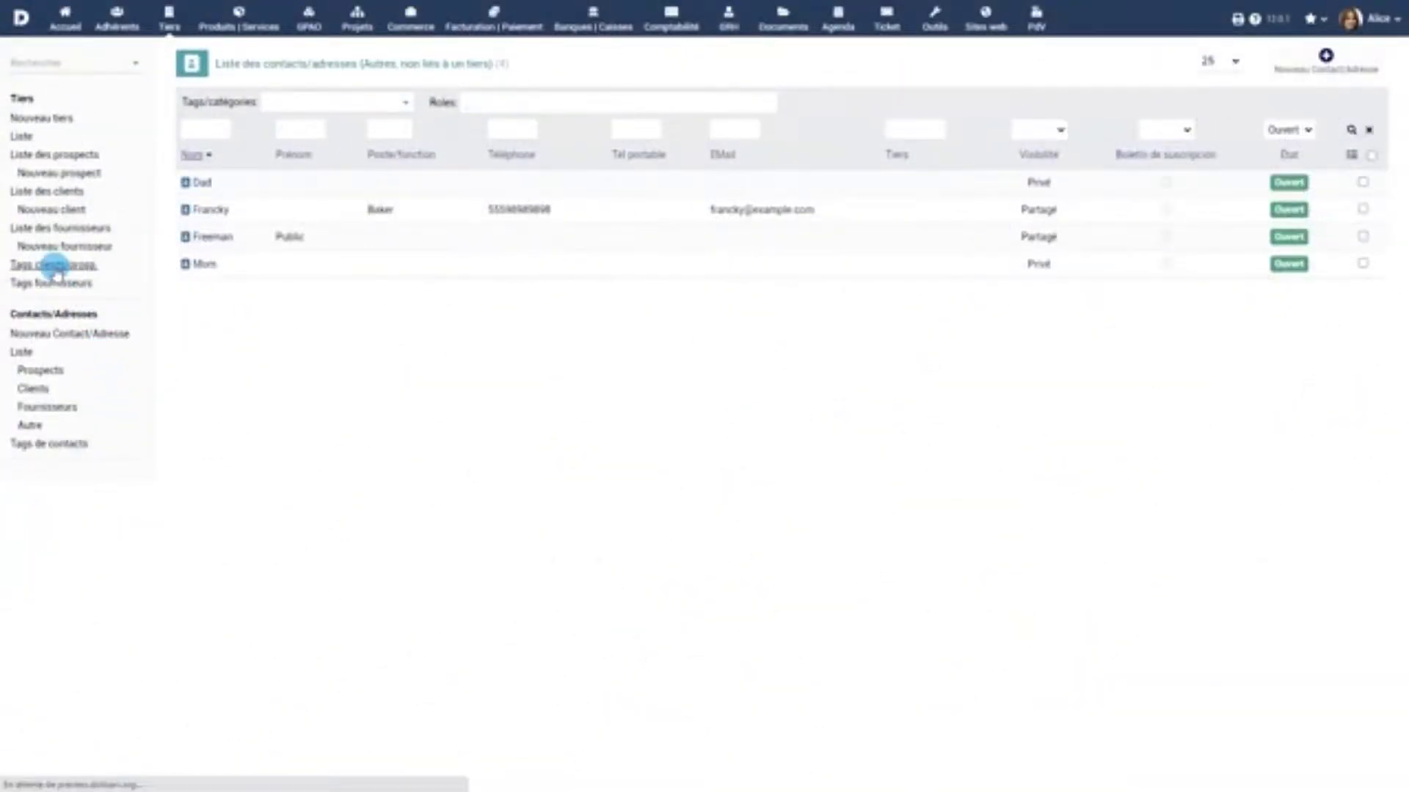
{"action": "left_click", "coordinate": [129, 182]}
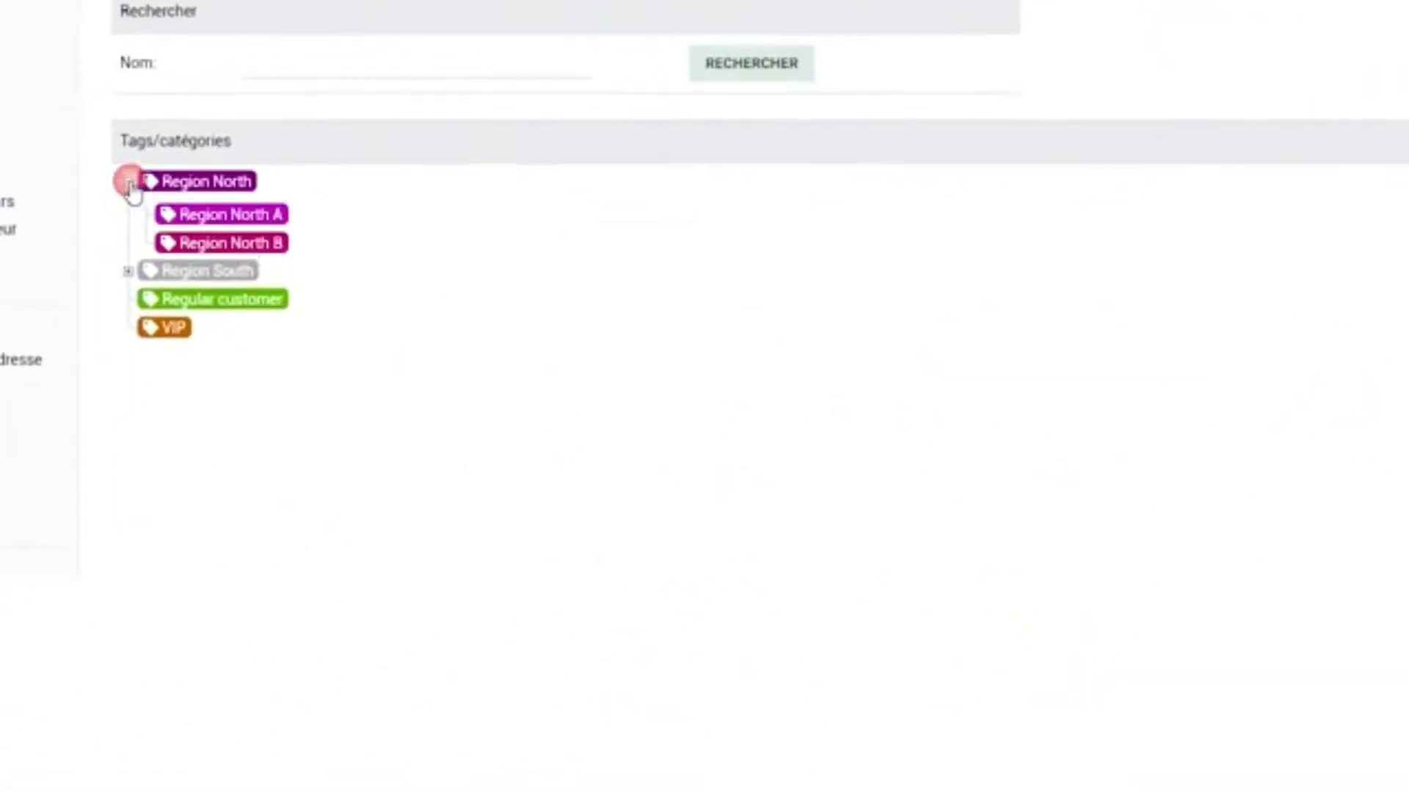
{"action": "left_click", "coordinate": [128, 272]}
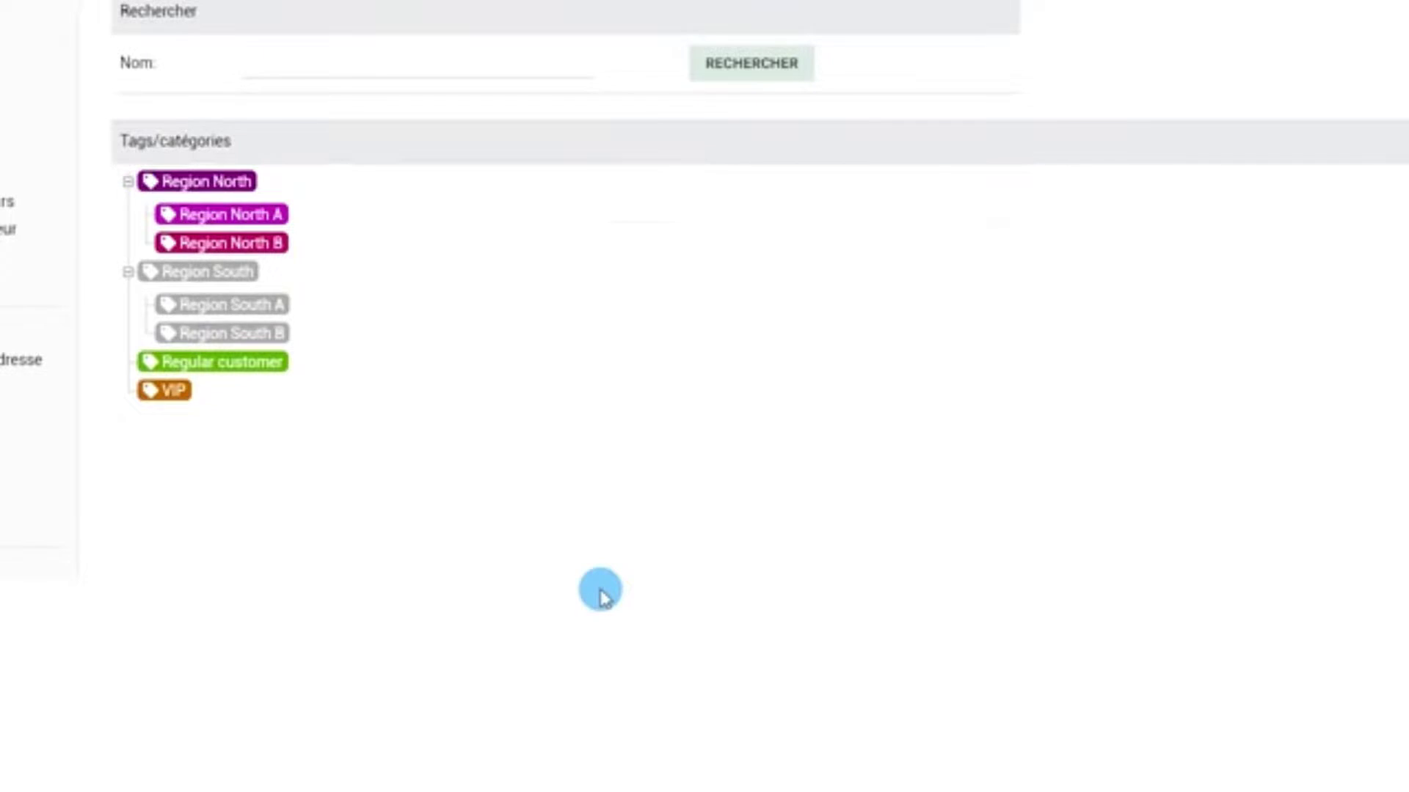
{"action": "left_click", "coordinate": [176, 395]}
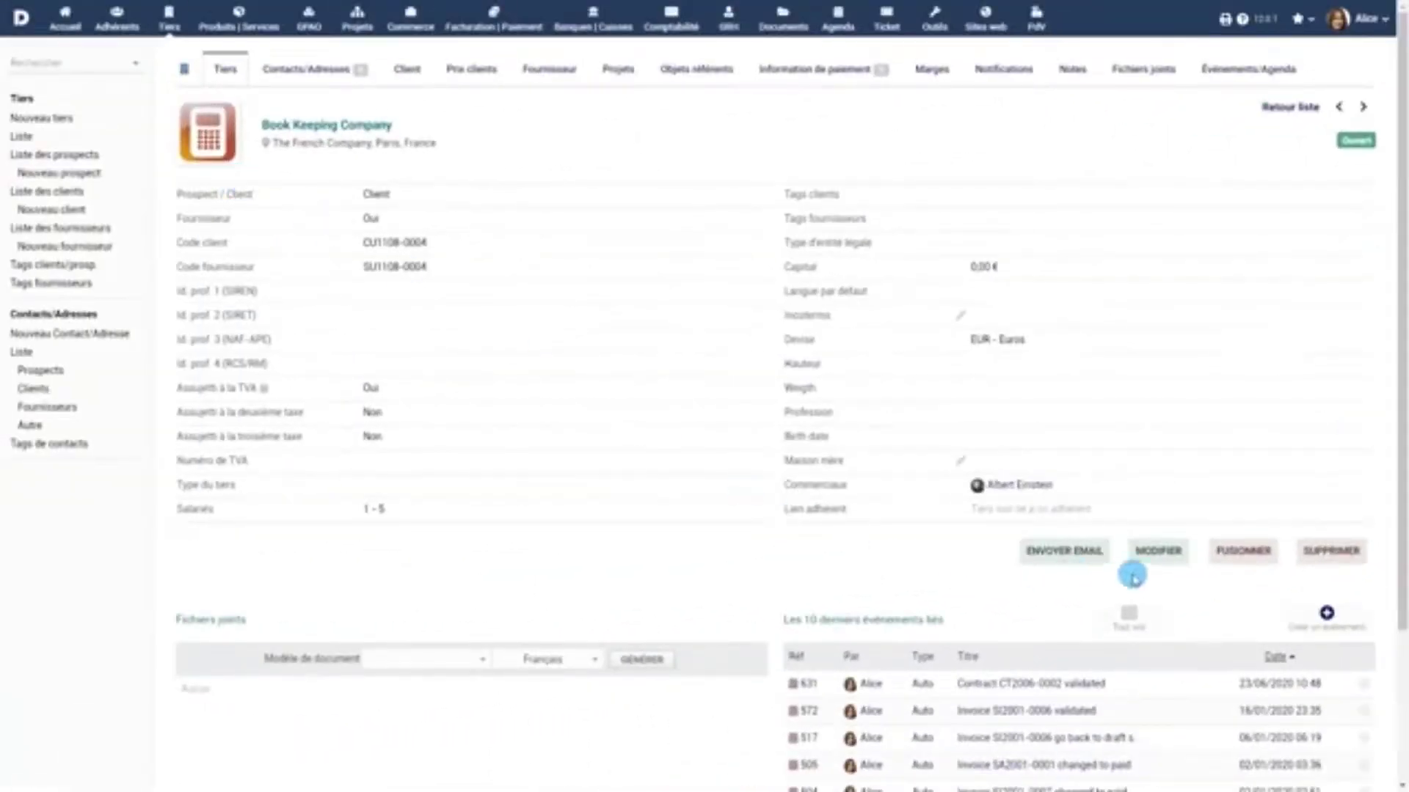
Edit Book Keeping Company to add the VIP and Region South A client tags and save
{"action": "left_click", "coordinate": [1158, 552]}
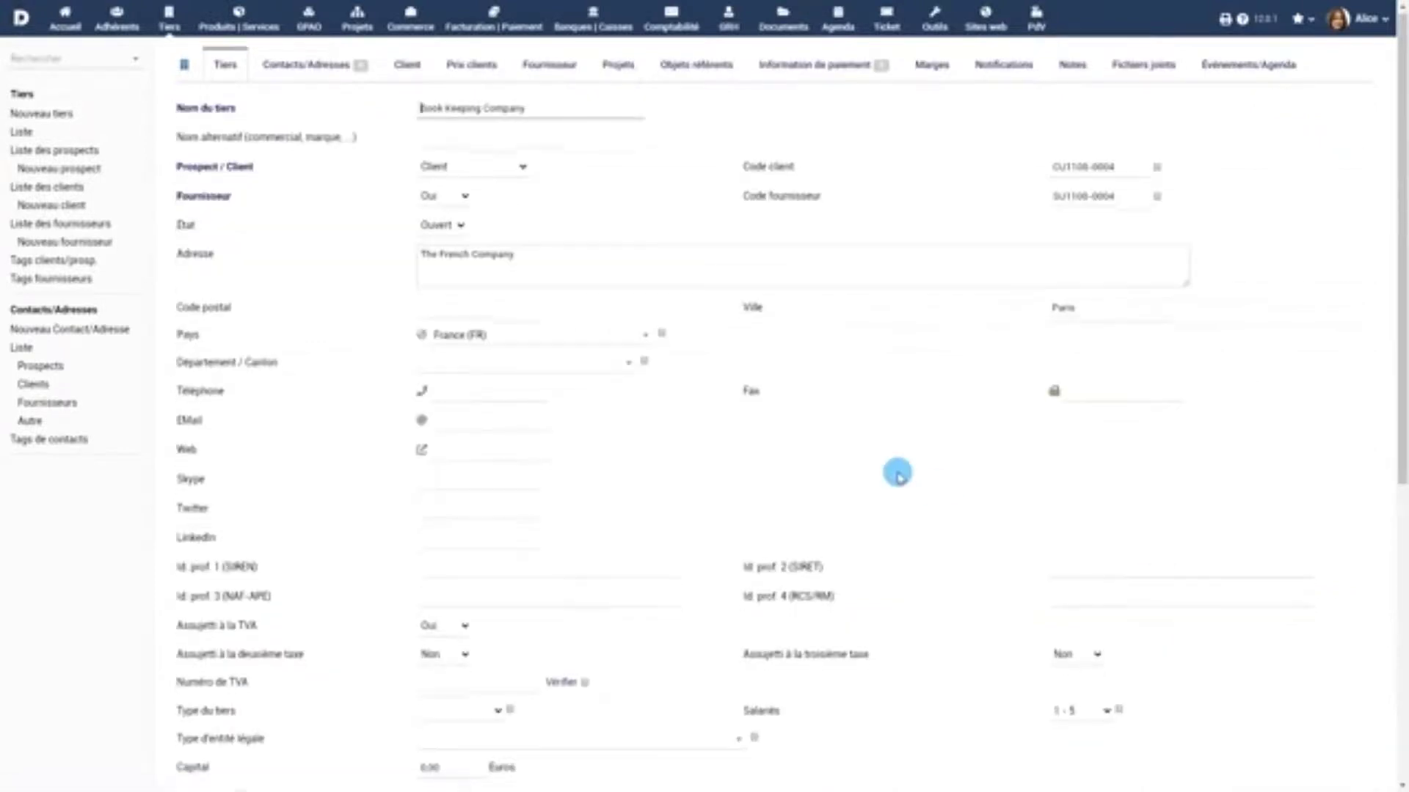
{"action": "scroll", "coordinate": [896, 472], "scroll_direction": "down", "scroll_amount": 4}
{"action": "left_click", "coordinate": [488, 567]}
{"action": "type", "text": "VIP"}
{"action": "left_click", "coordinate": [479, 587]}
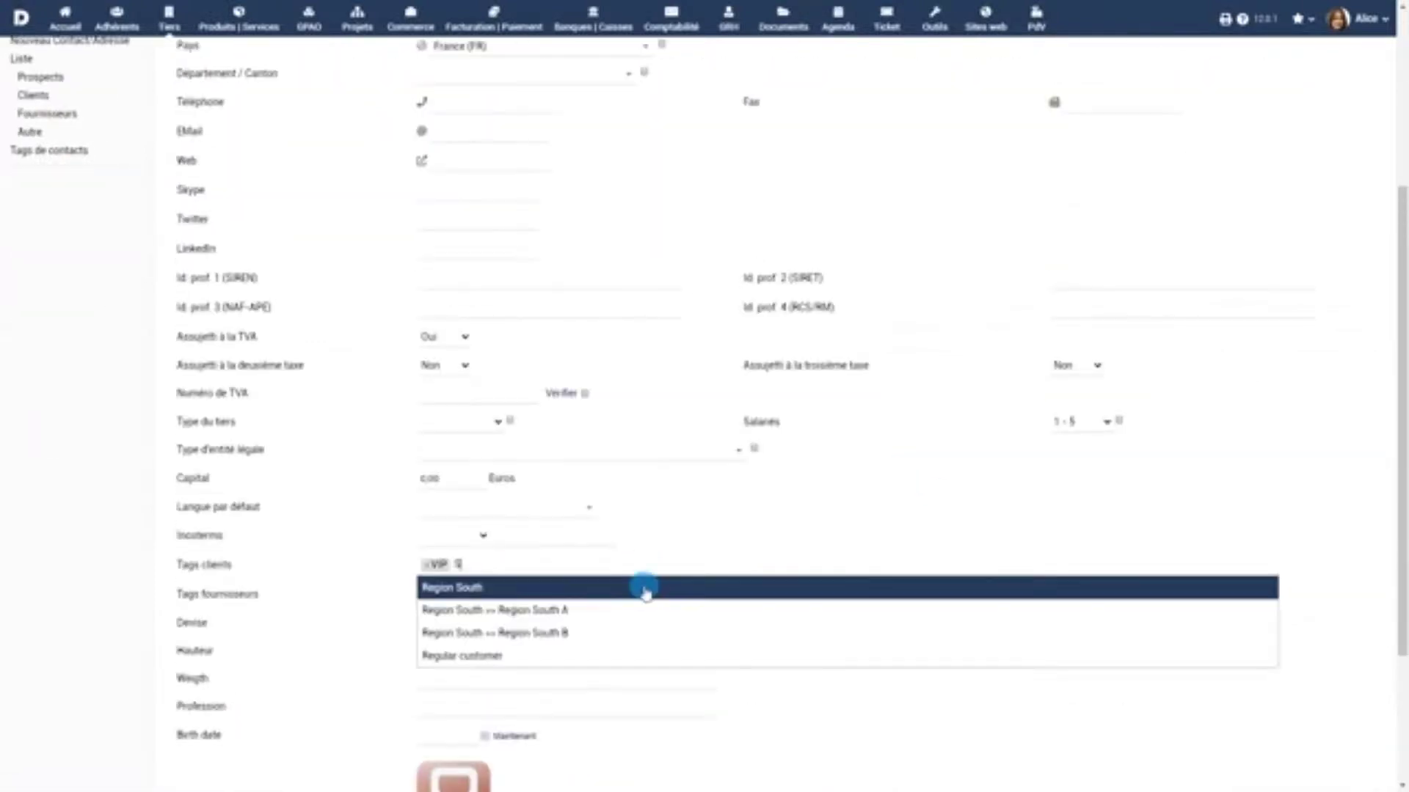
{"action": "left_click", "coordinate": [593, 612]}
{"action": "scroll", "coordinate": [593, 611], "scroll_direction": "down", "scroll_amount": 3}
{"action": "left_click", "coordinate": [732, 765]}
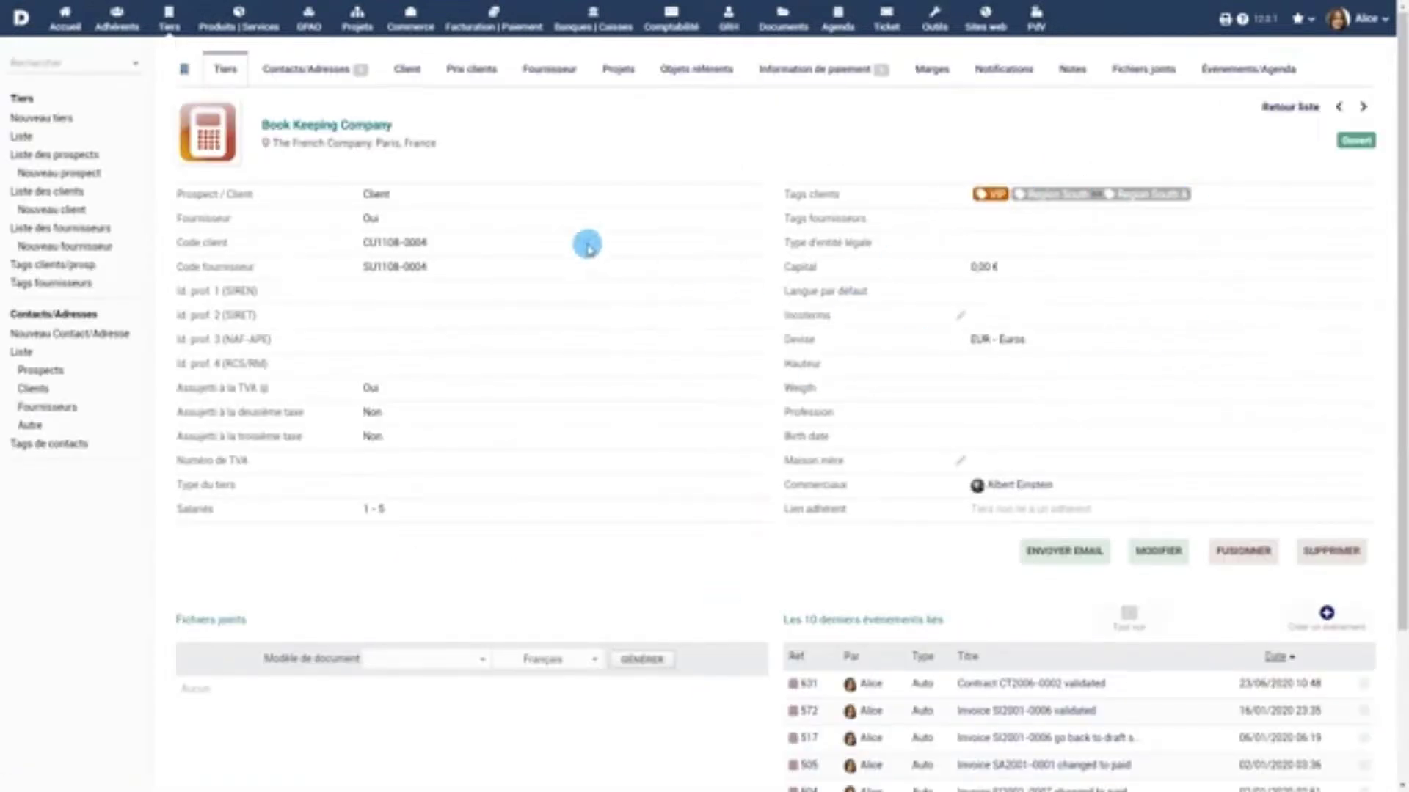
{"action": "left_click", "coordinate": [410, 41]}
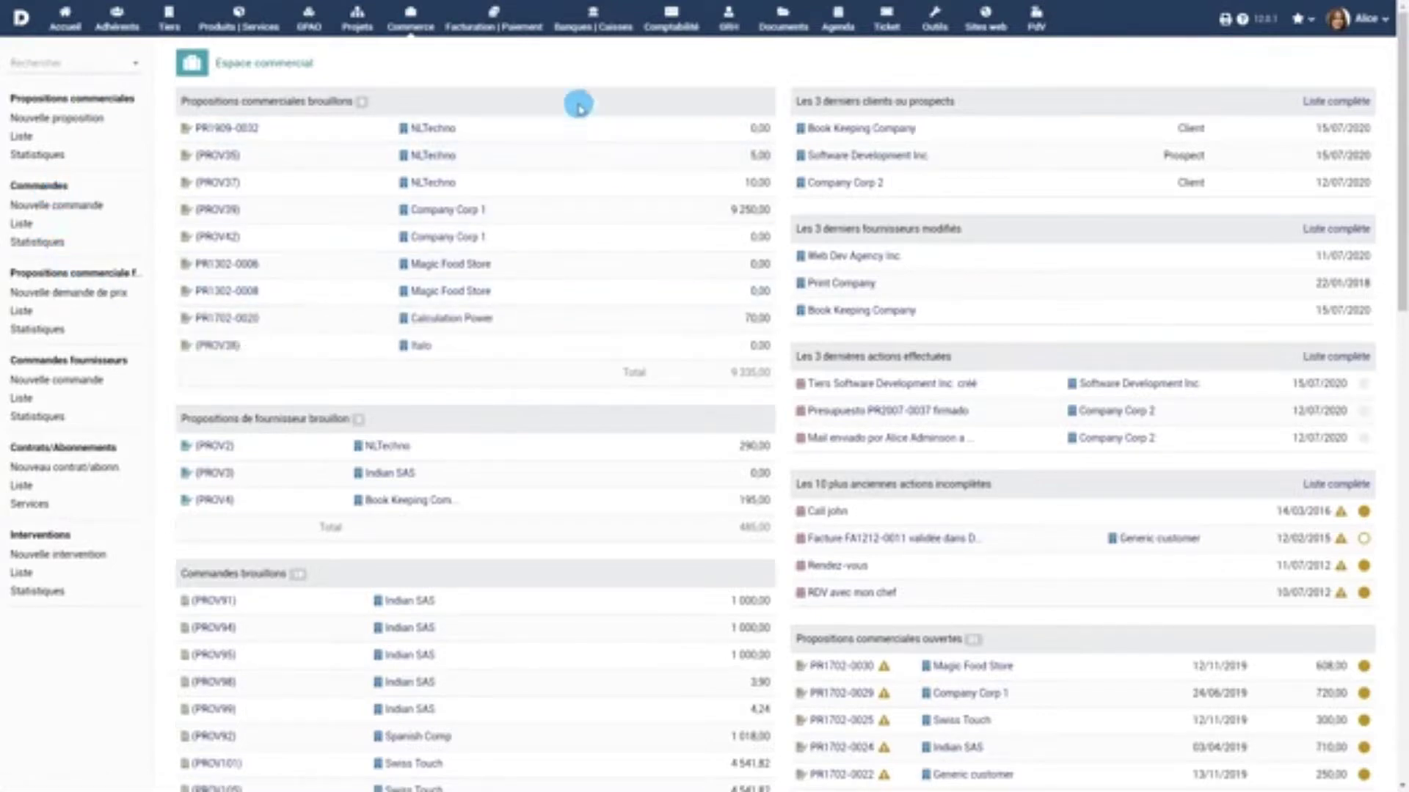
Visit the Billing | Payment area, then Tools and the export assistant
{"action": "left_click", "coordinate": [499, 22]}
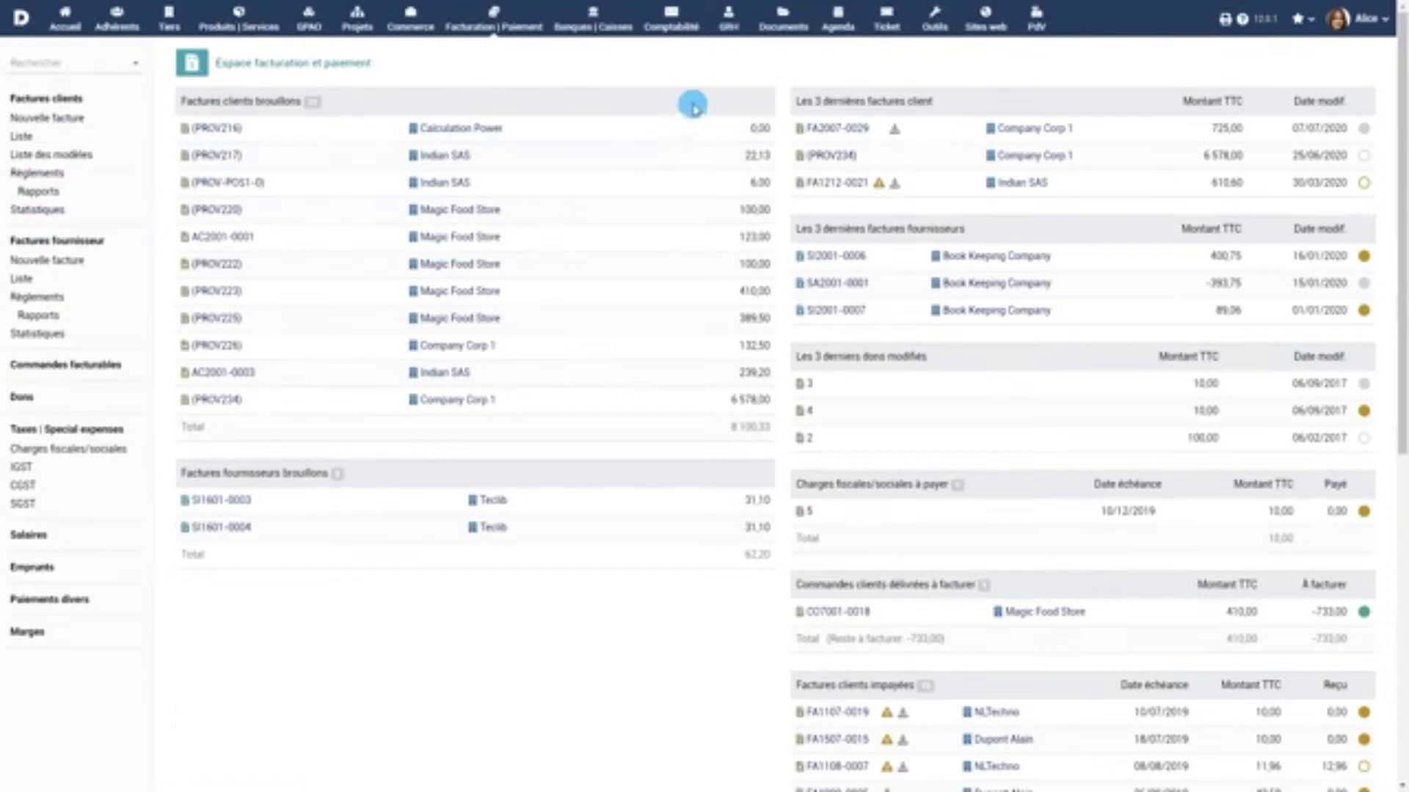
{"action": "left_click", "coordinate": [934, 21]}
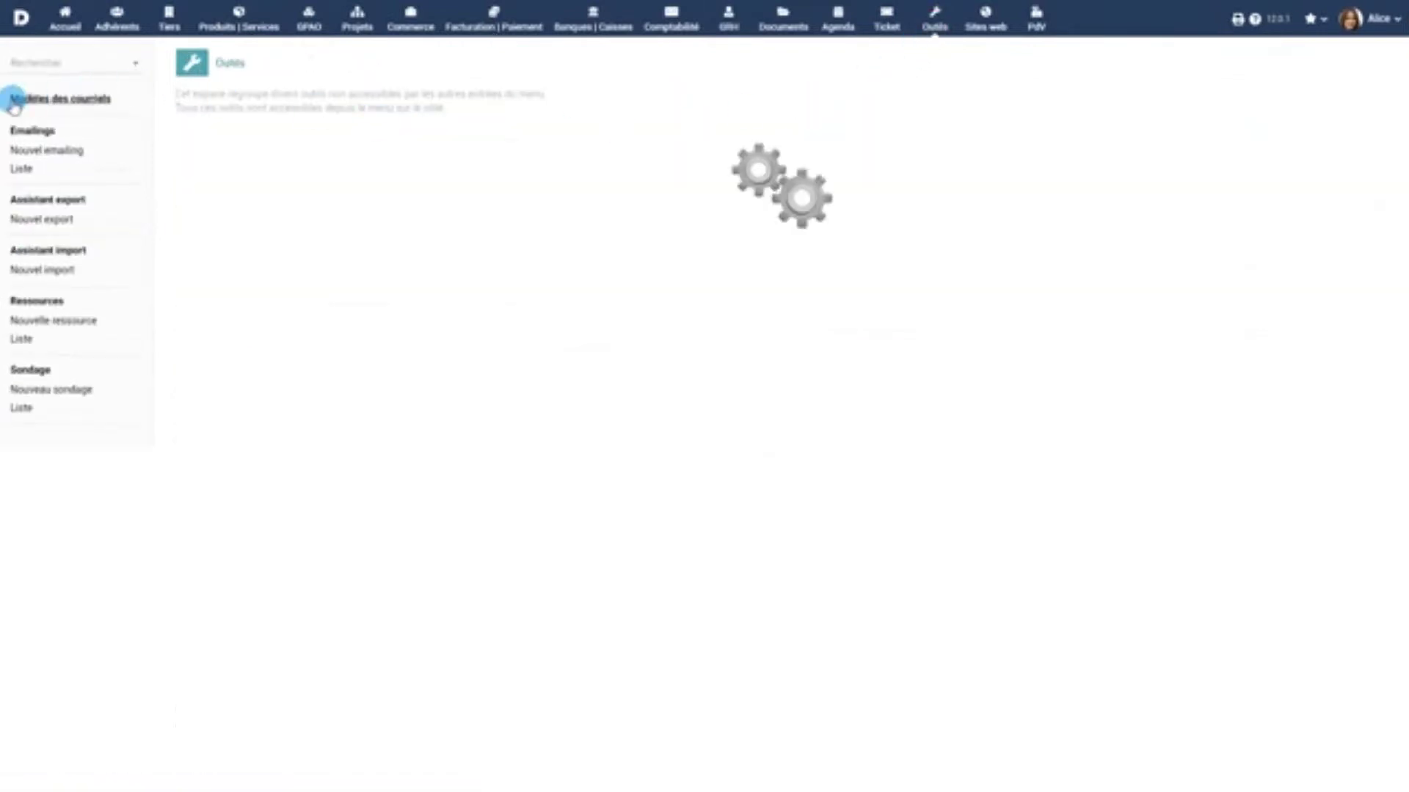
{"action": "left_click", "coordinate": [35, 200]}
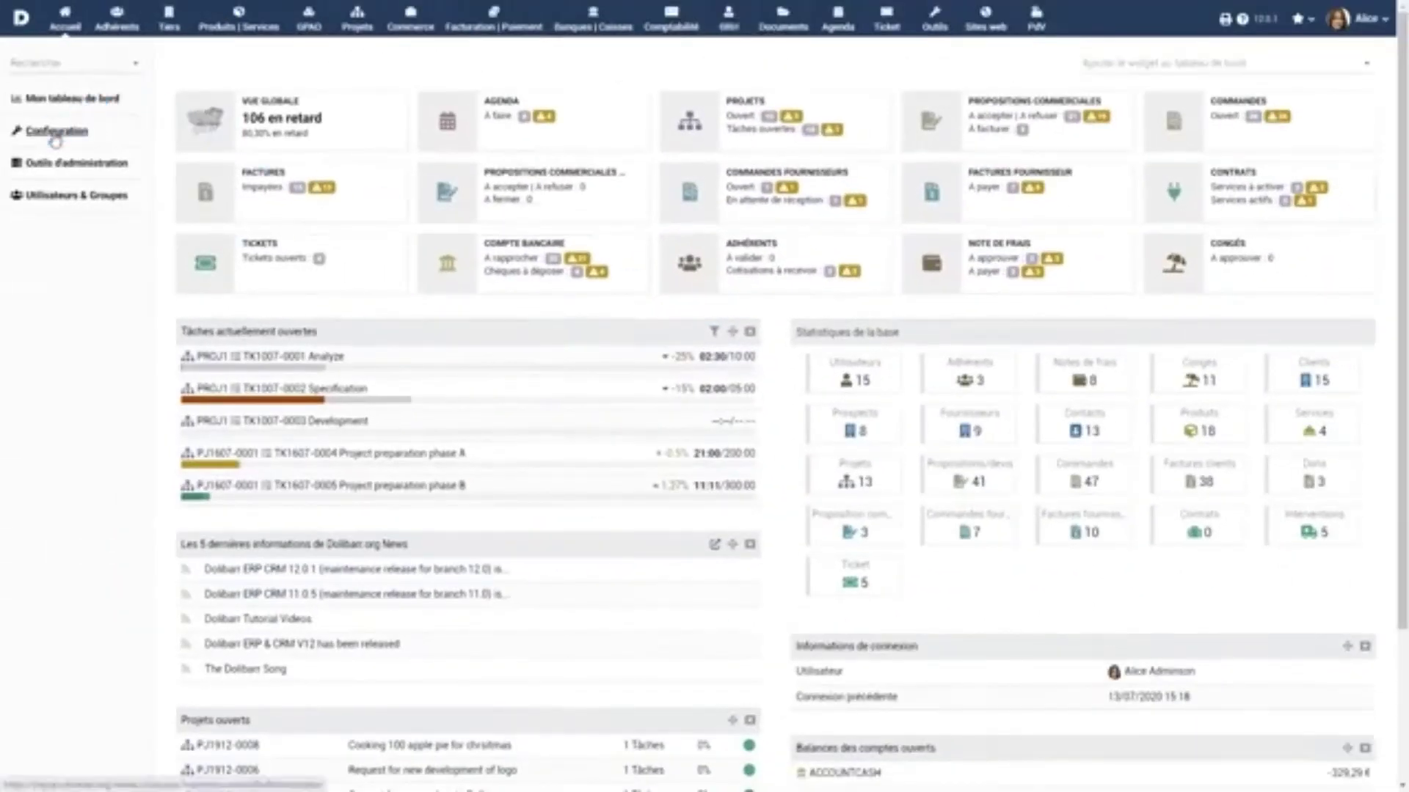
From Setup > Modules, create the third-party attribute 'Inscription à la Newsletter', code newslett, as a Boolean checkbox
{"action": "left_click", "coordinate": [53, 132]}
{"action": "left_click", "coordinate": [246, 220]}
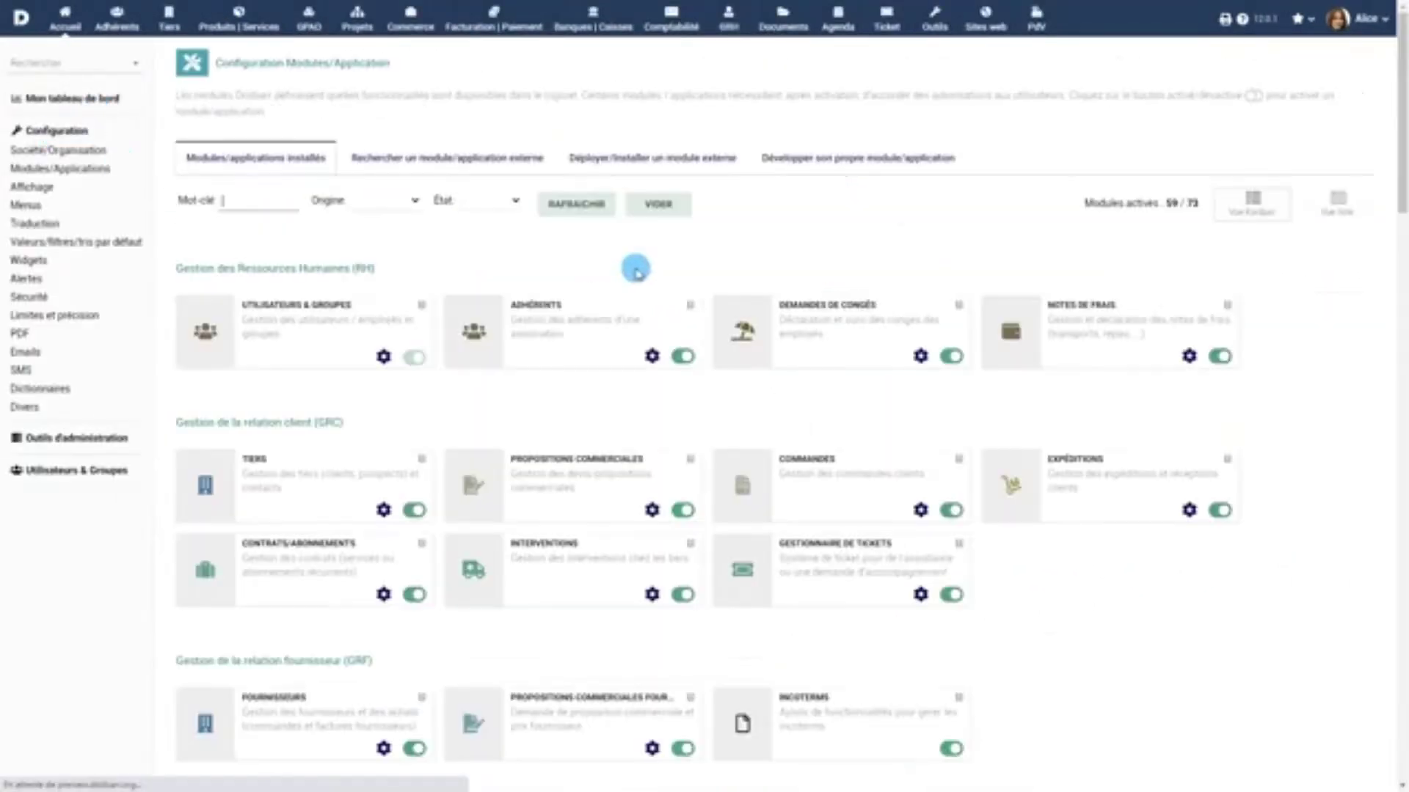
{"action": "scroll", "coordinate": [636, 269], "scroll_direction": "down", "scroll_amount": 3}
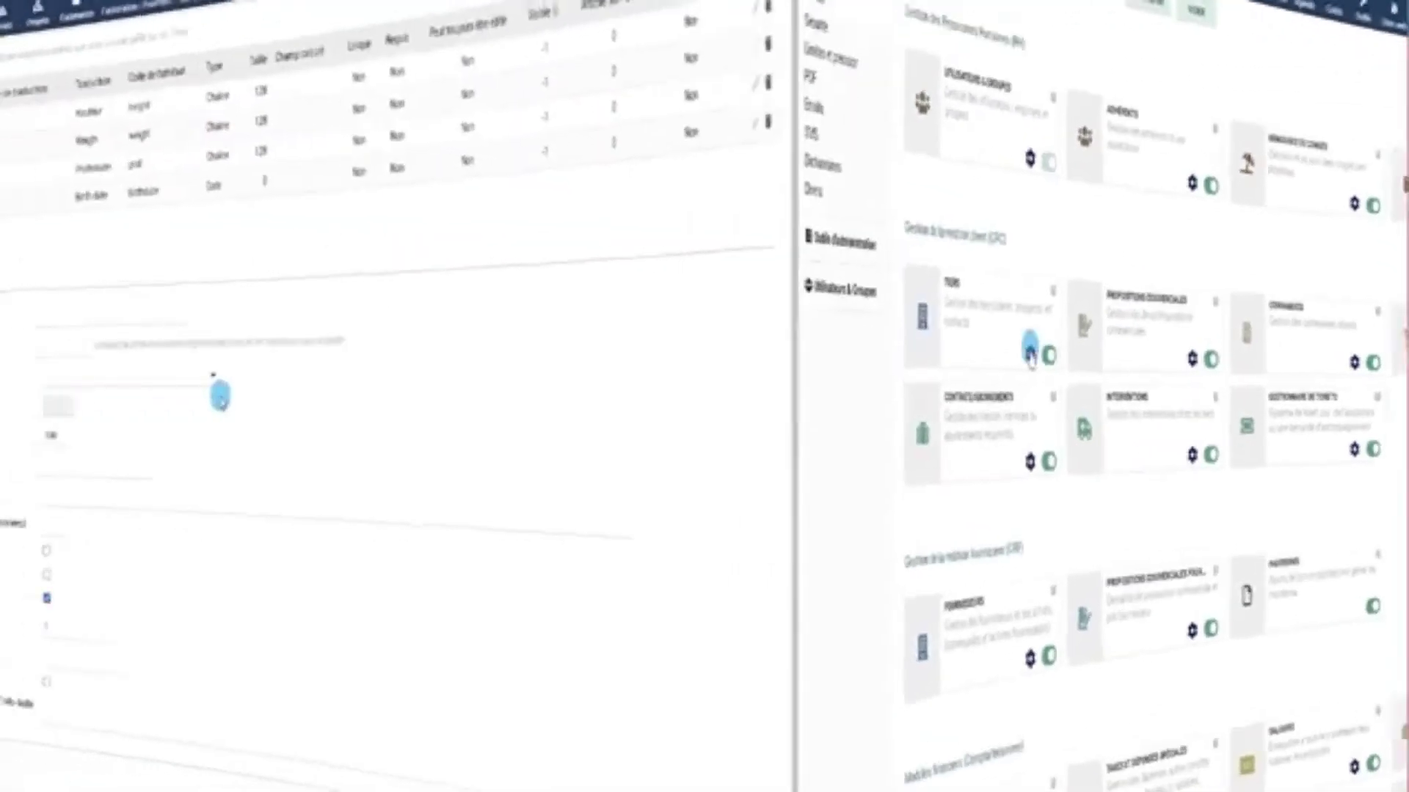
{"action": "left_click", "coordinate": [512, 315]}
{"action": "type", "text": "Inscription à la Newsletter"}
{"action": "left_click", "coordinate": [407, 352]}
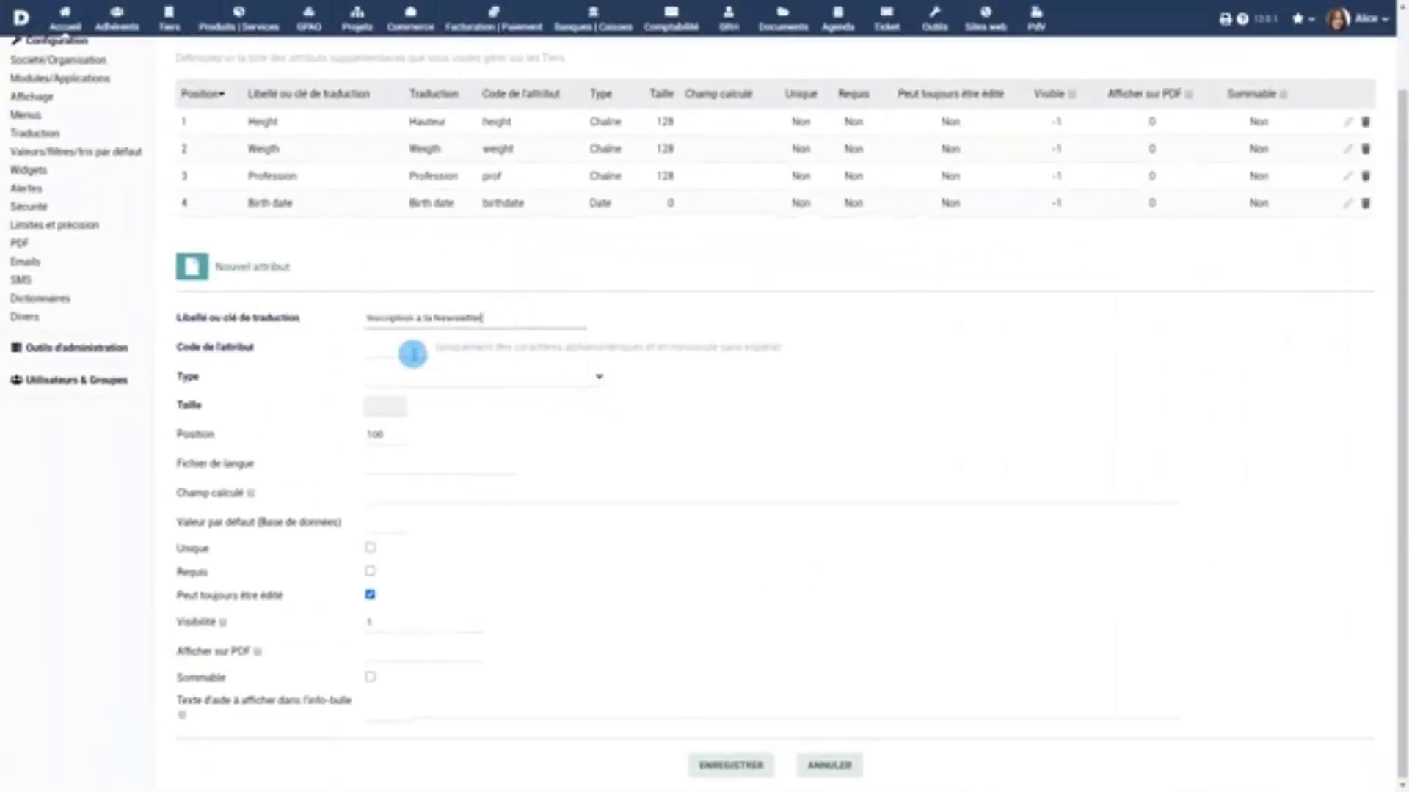
{"action": "type", "text": "newsl"}
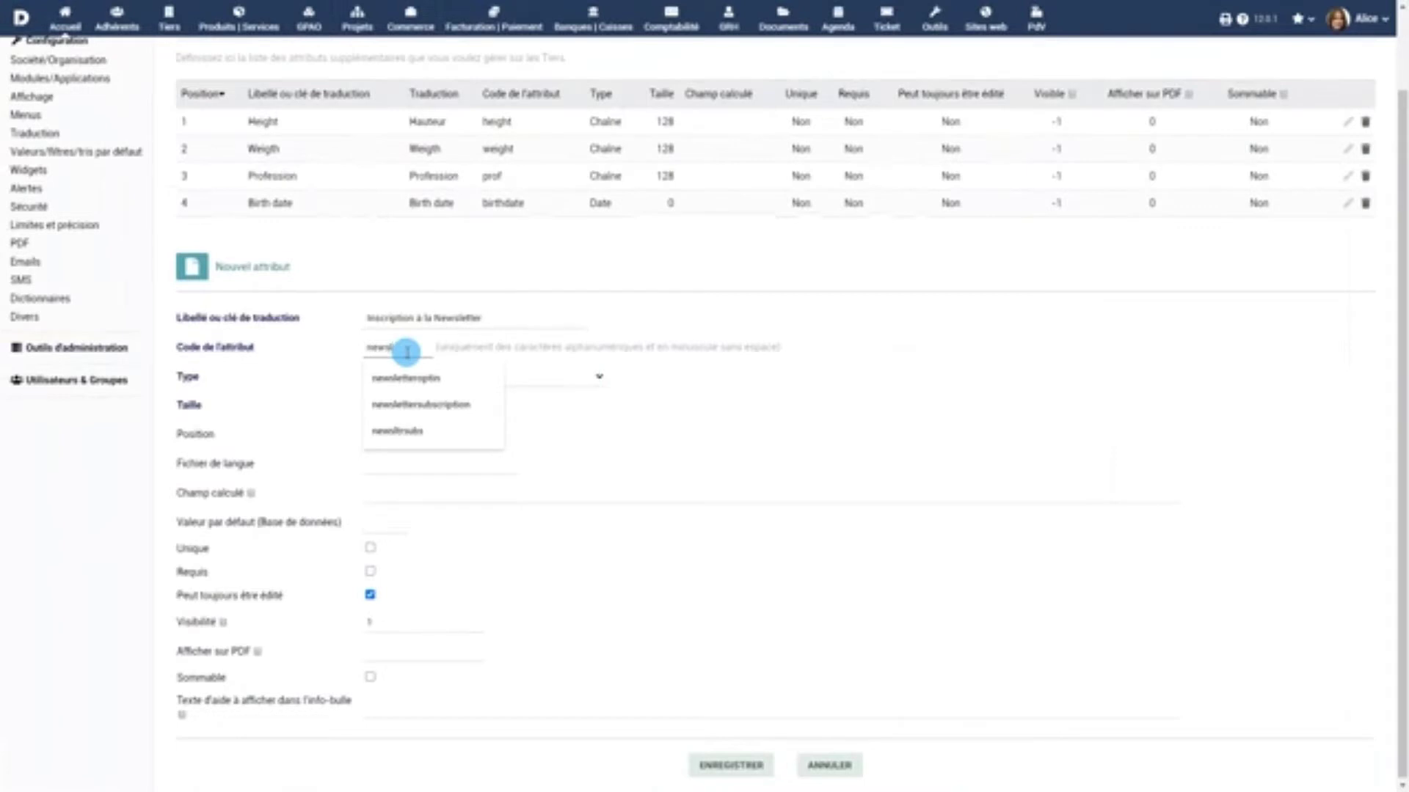
{"action": "type", "text": "ett"}
{"action": "left_click", "coordinate": [453, 375]}
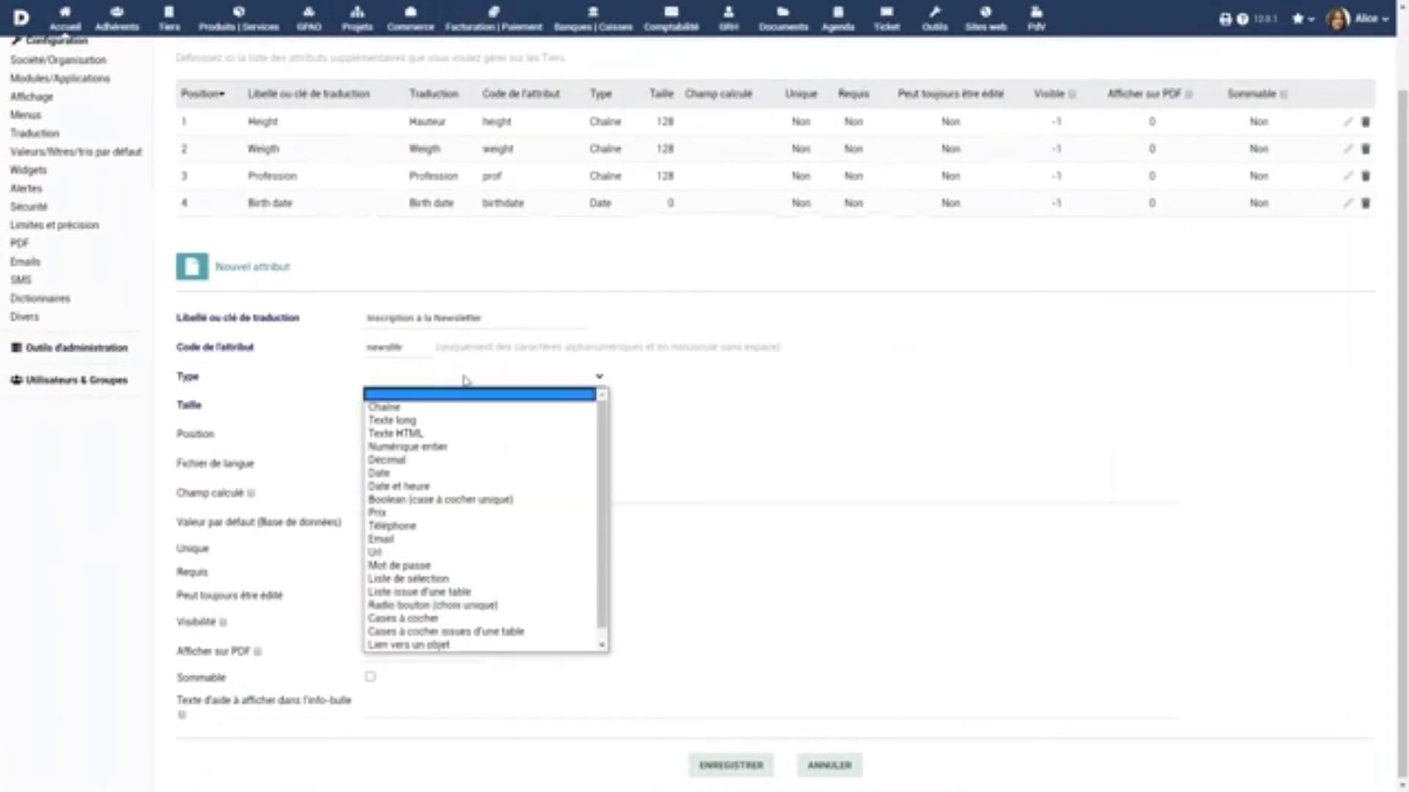
{"action": "left_click", "coordinate": [461, 499]}
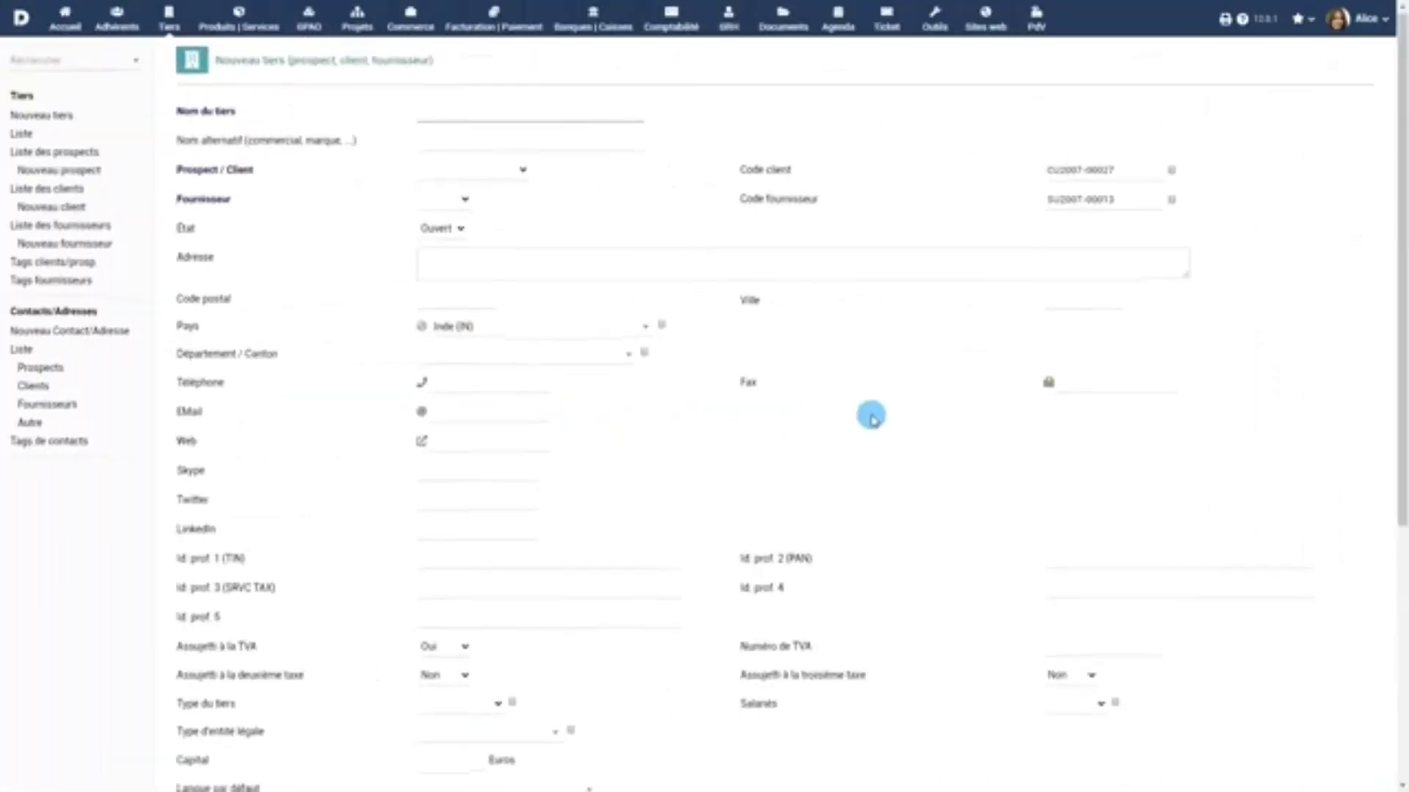
{"action": "scroll", "coordinate": [871, 417], "scroll_direction": "down", "scroll_amount": 5}
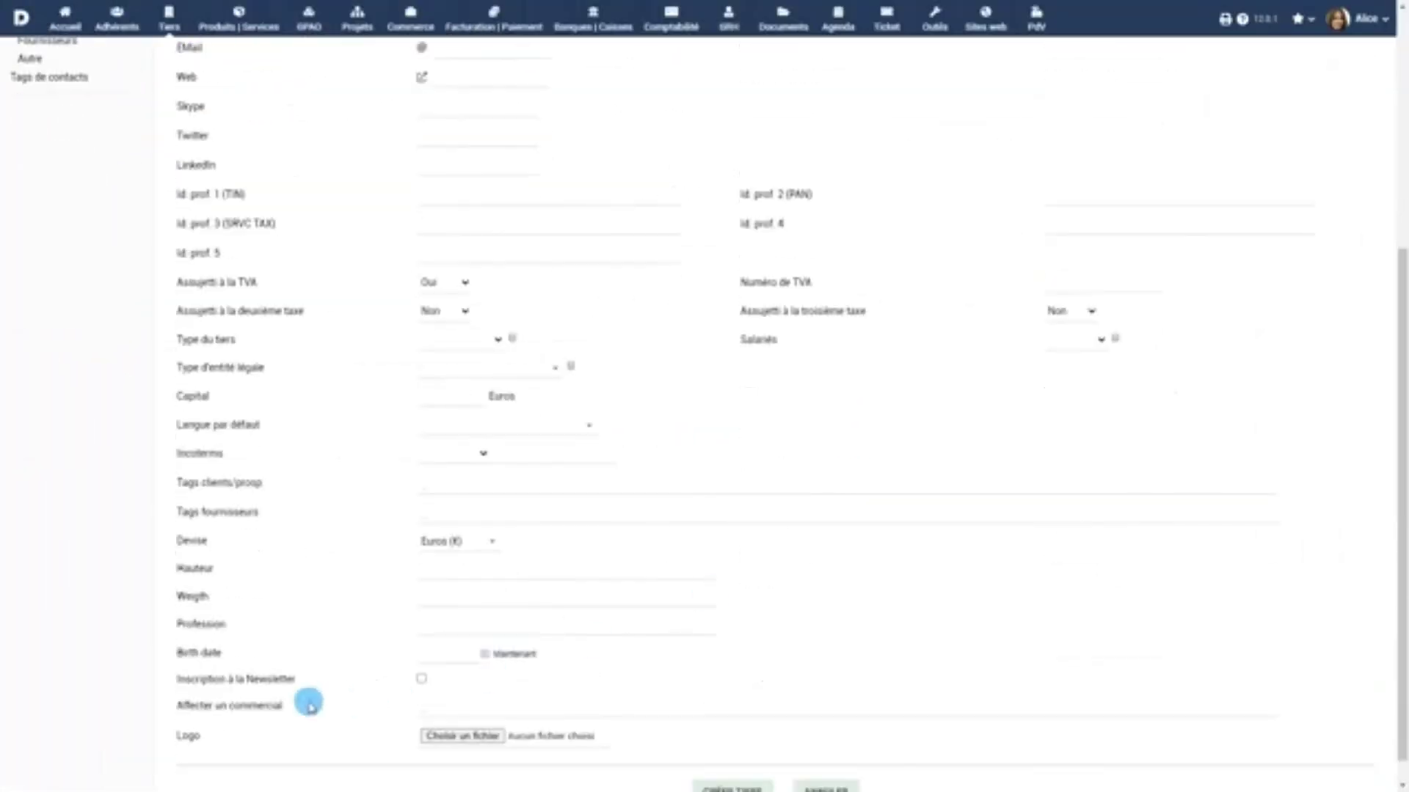